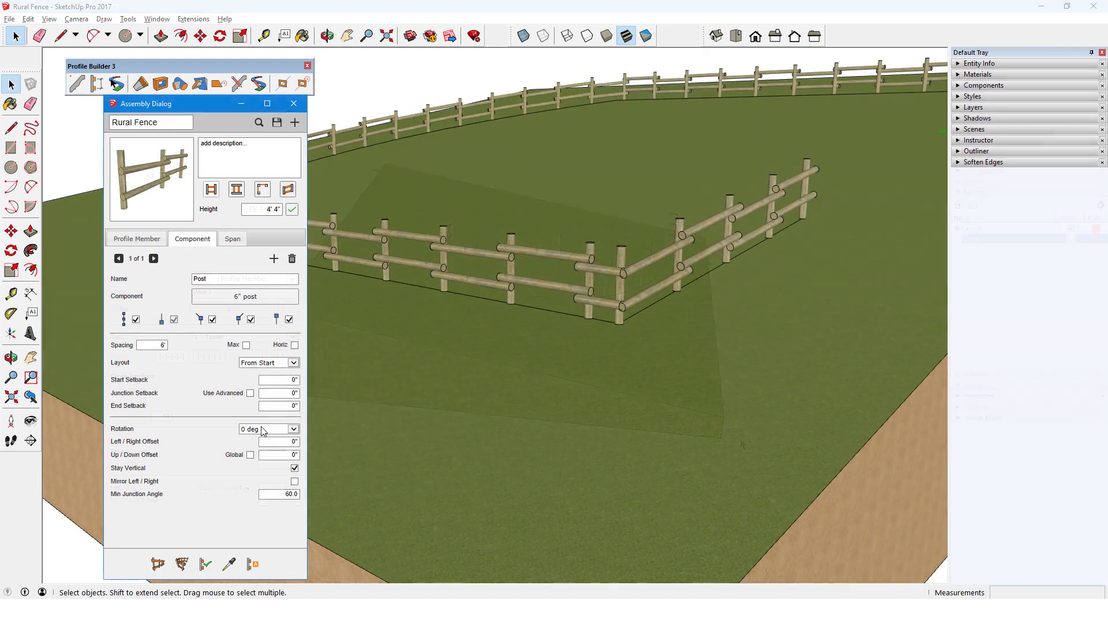
# Leave the Electric Towers and Rural Fence examples for a new untitled model in Top view
pyautogui.click(263, 430)
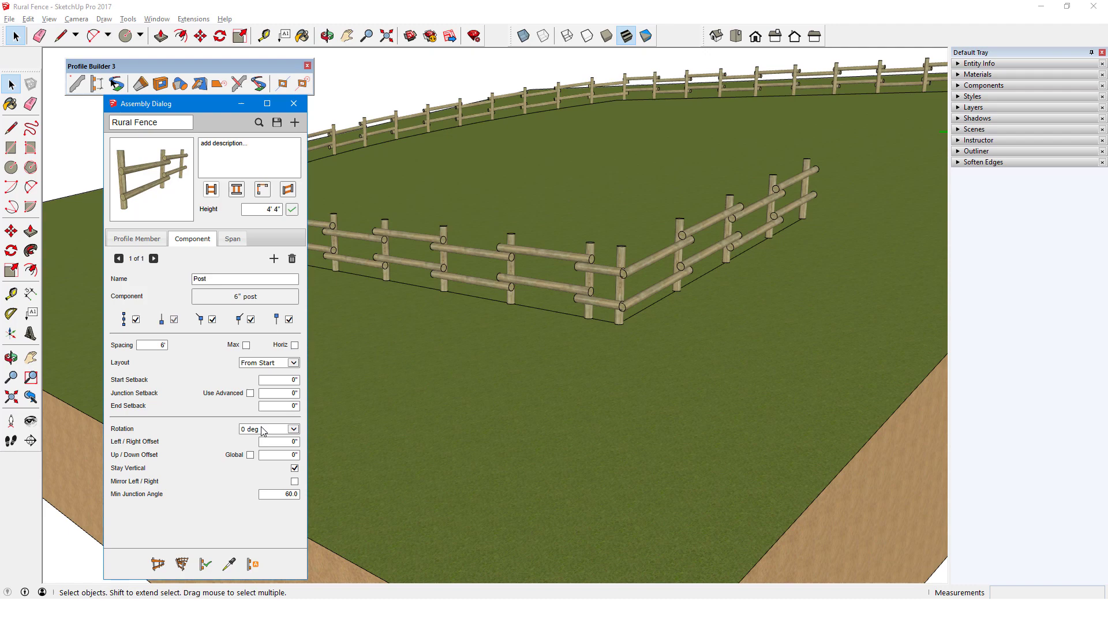
# Draw a 3-inch radius circle centred at the origin and select its face
pyautogui.click(486, 347)
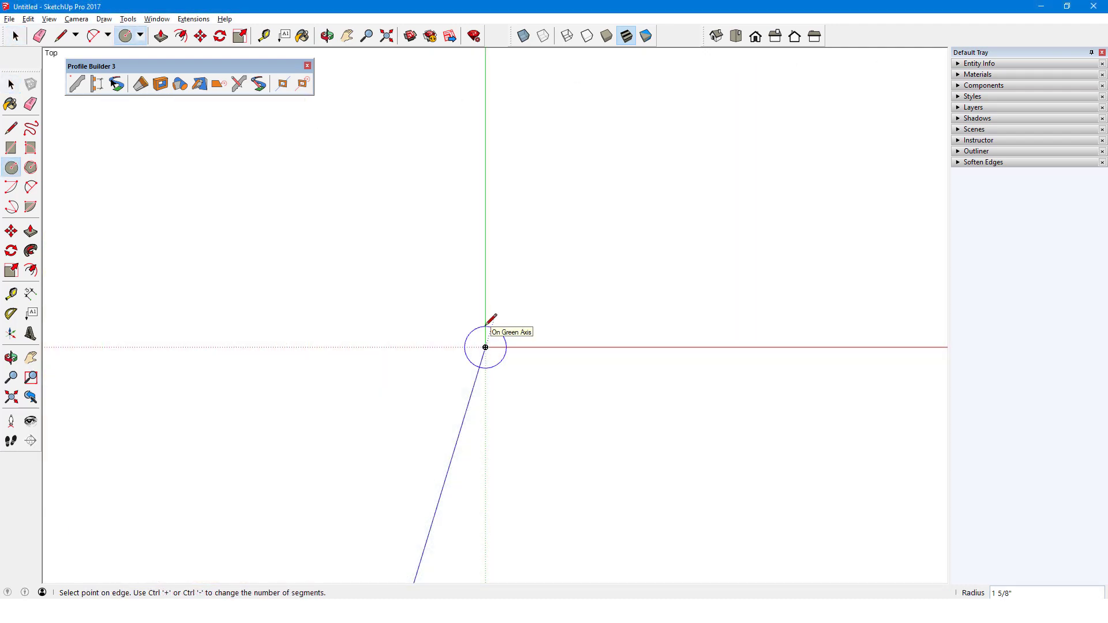
pyautogui.write('3')
pyautogui.press('Return')
pyautogui.press('space')
pyautogui.click(469, 333)
# Add a new '6" post' profile from the circle with Wood Lumber ButtJoined material
pyautogui.click(77, 84)
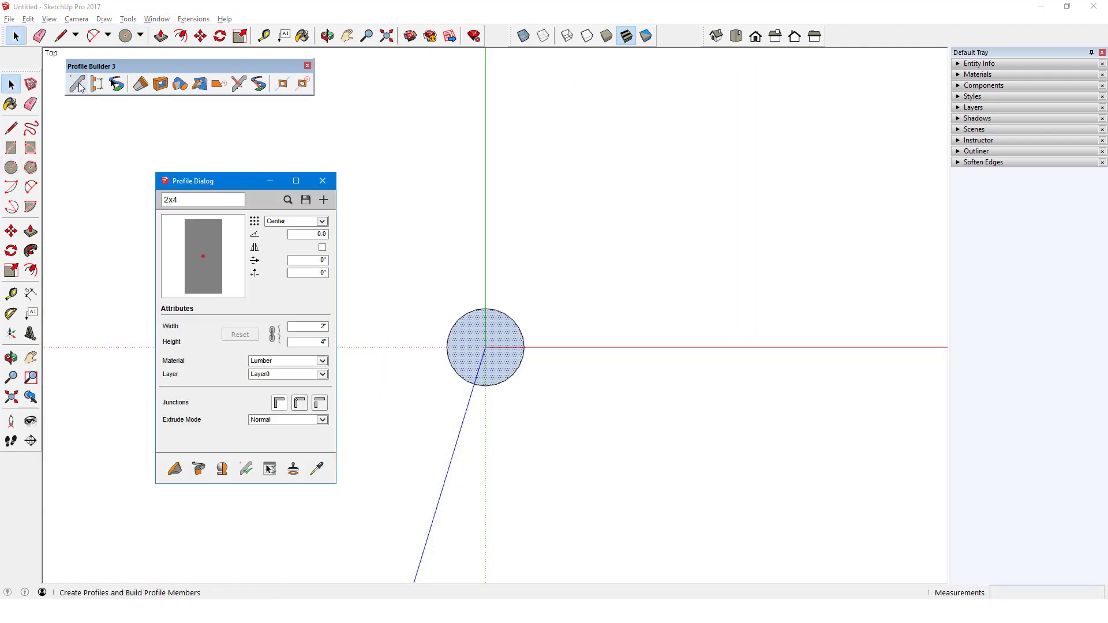
pyautogui.click(323, 199)
pyautogui.write('6')
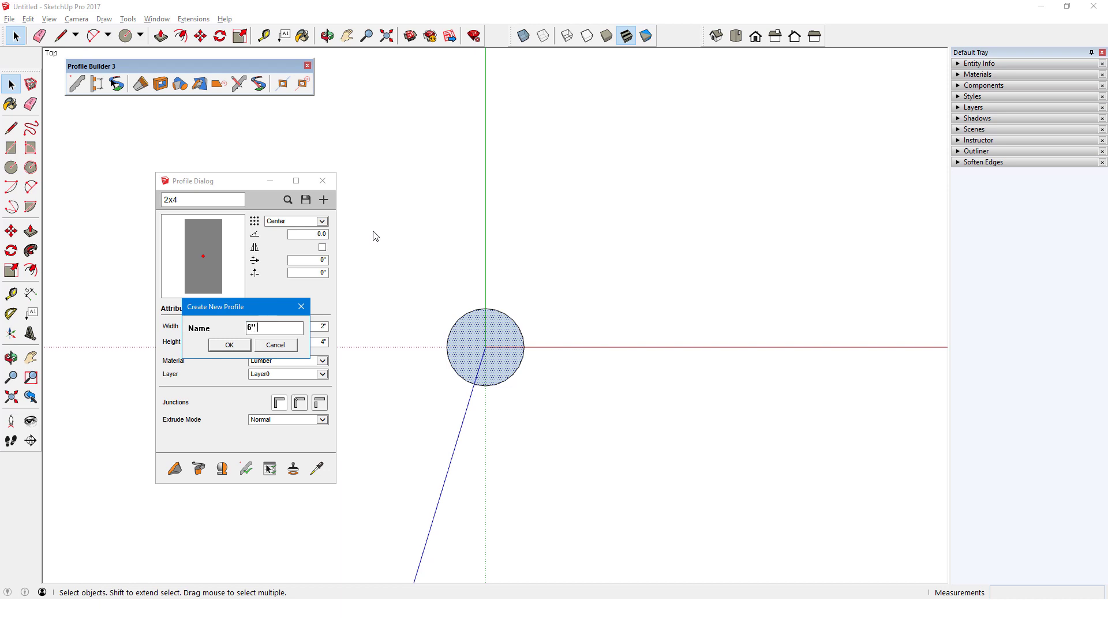
pyautogui.write('" post')
pyautogui.click(246, 346)
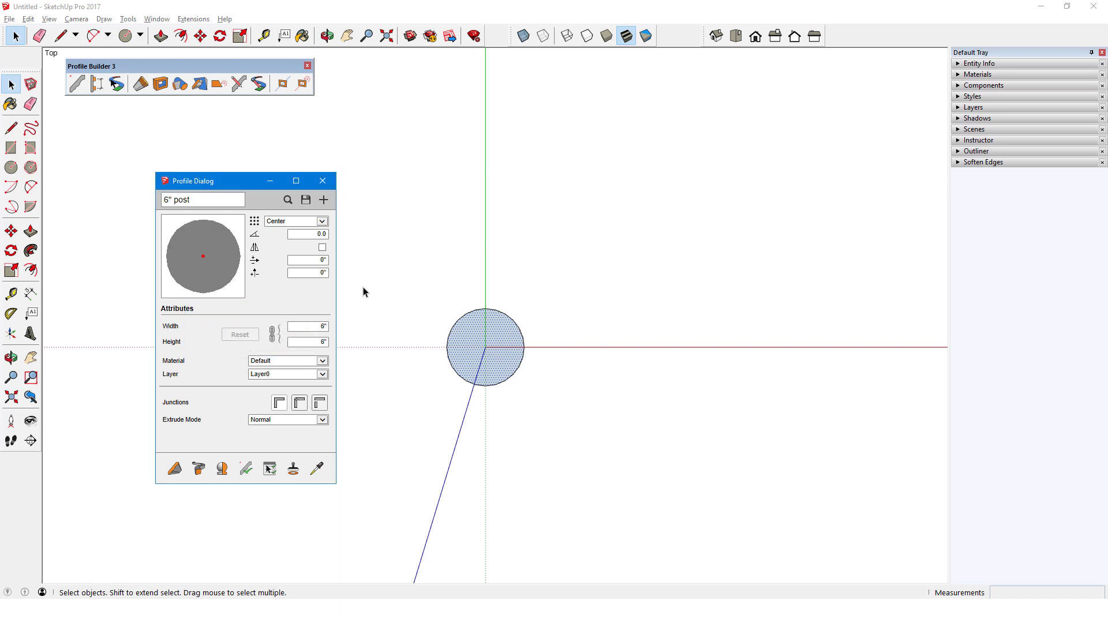
pyautogui.click(323, 361)
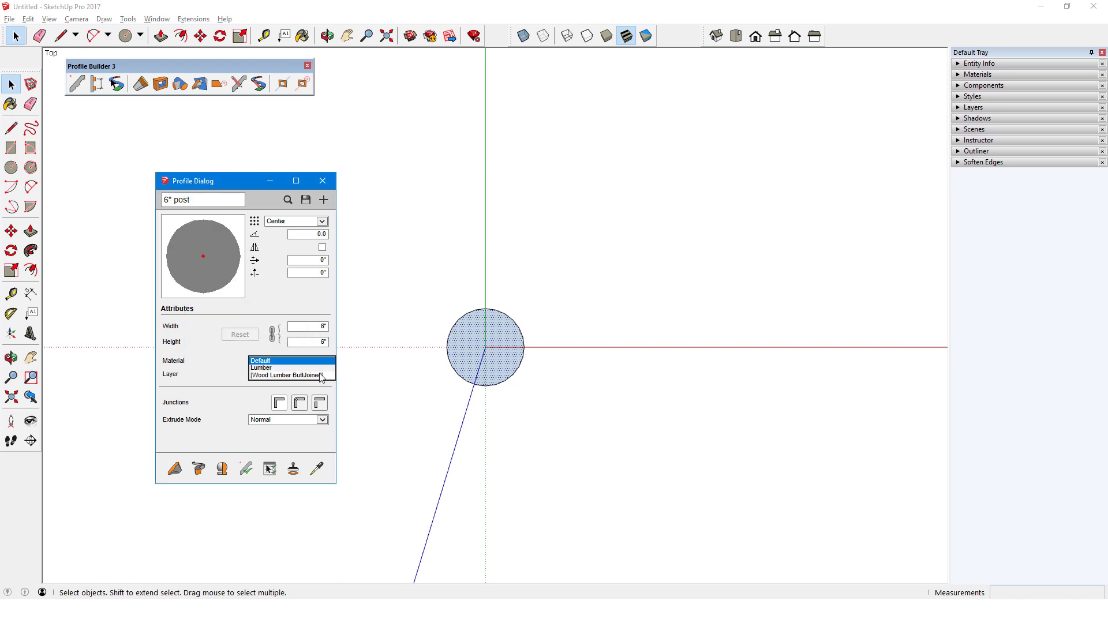
pyautogui.click(321, 376)
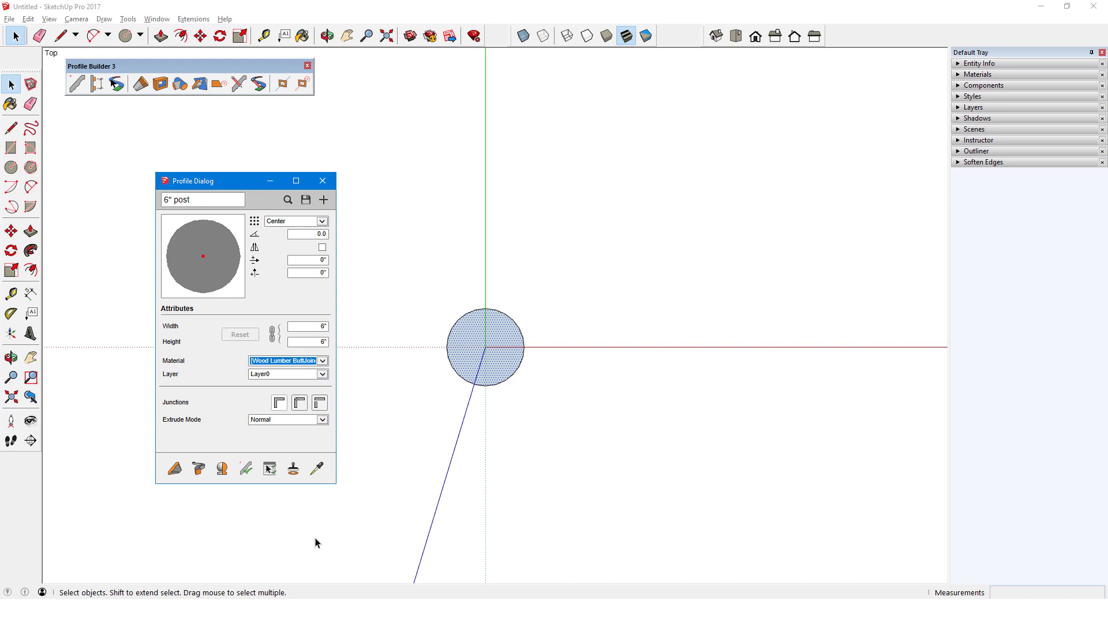
pyautogui.click(175, 469)
# Extrude the 6" post profile into a 52-inch tall post
pyautogui.moveTo(512, 475); pyautogui.dragTo(540, 317, button='middle')
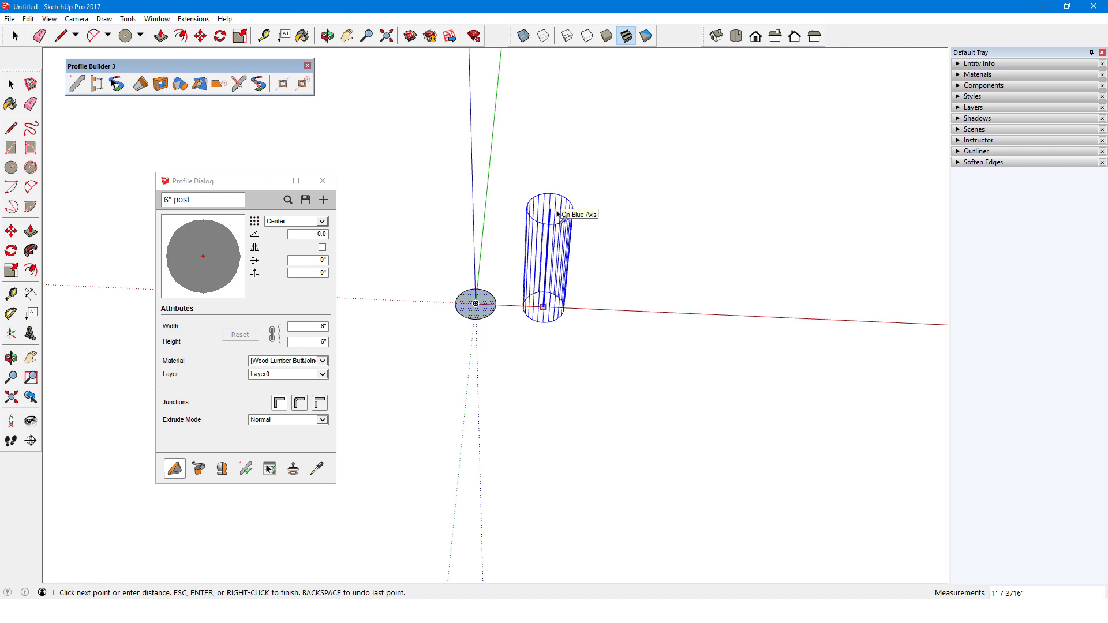
pyautogui.write('52')
pyautogui.press('Return')
pyautogui.moveTo(564, 359); pyautogui.dragTo(596, 279, button='middle')
pyautogui.press('space')
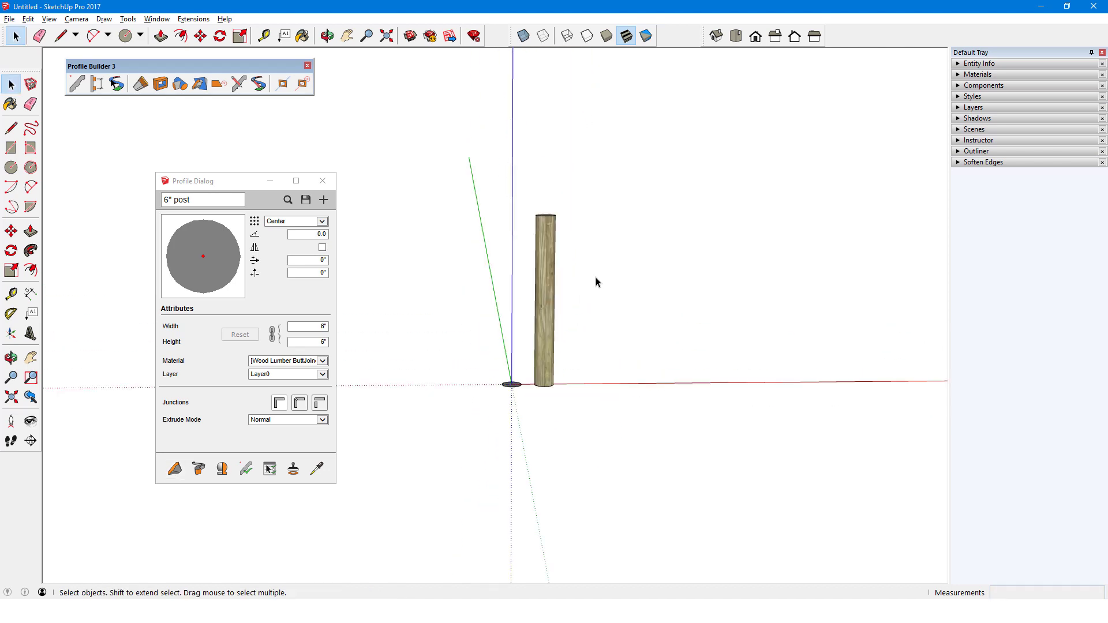
# Make the post a '6" post' component with its axes set at the base
pyautogui.rightClick(550, 257)
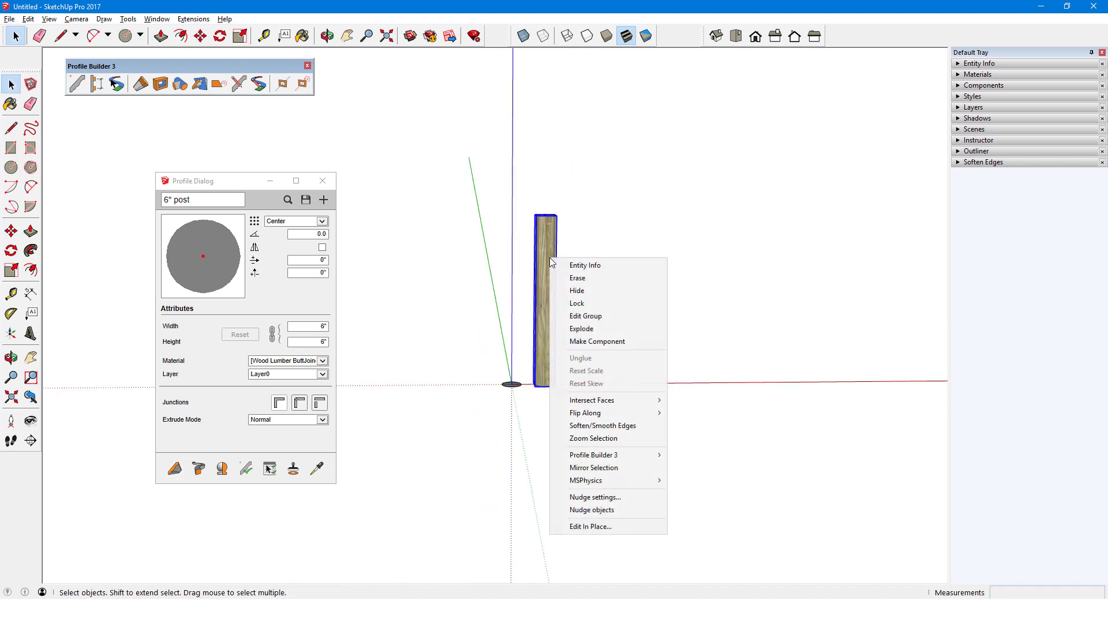
pyautogui.click(599, 343)
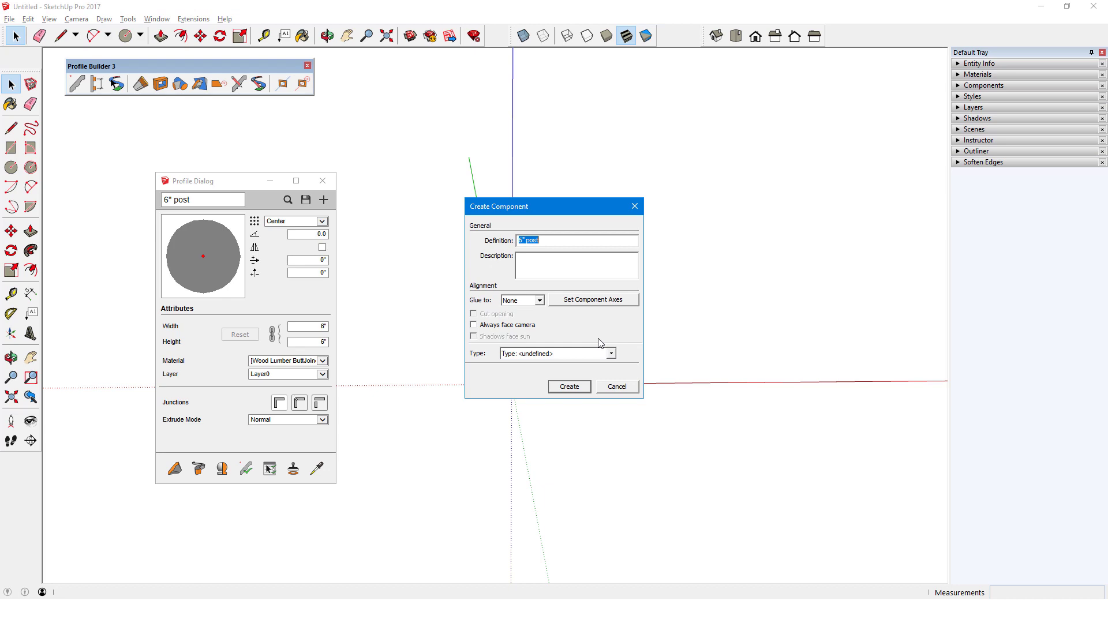
pyautogui.click(595, 300)
pyautogui.moveTo(549, 349); pyautogui.dragTo(500, 127, button='middle')
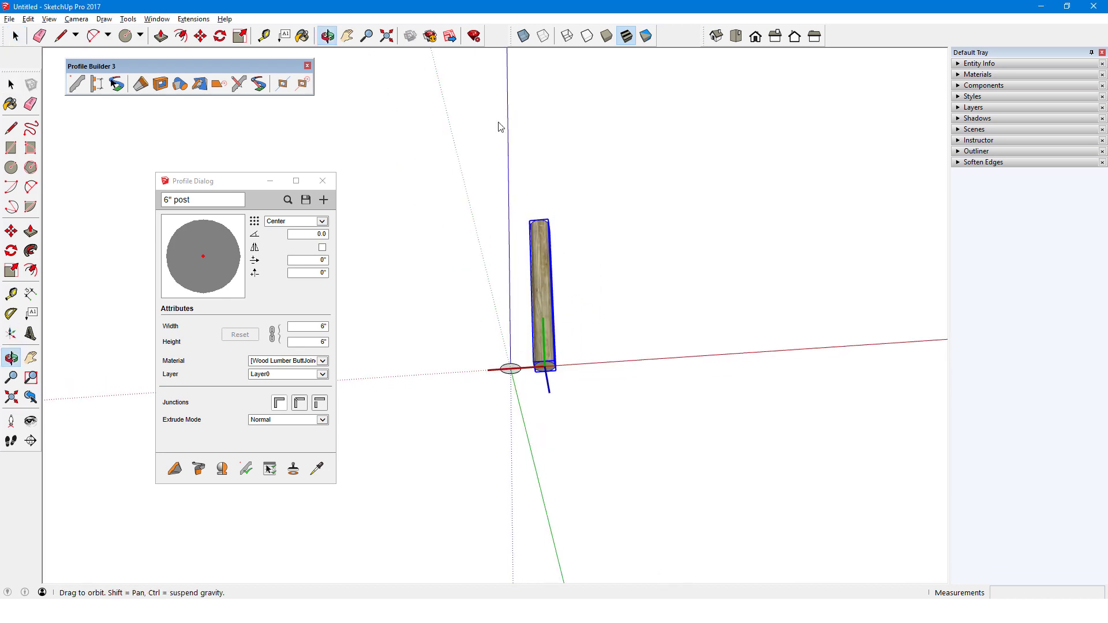
pyautogui.scroll(3, 507, 376)
pyautogui.click(500, 379)
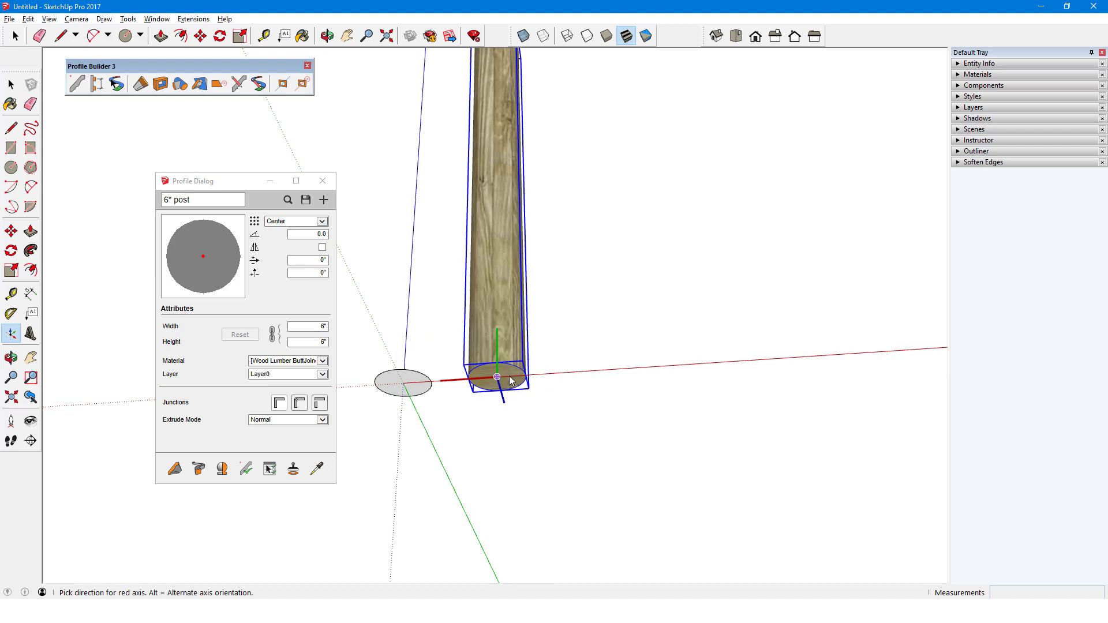
pyautogui.click(565, 378)
pyautogui.moveTo(567, 379); pyautogui.dragTo(478, 404, button='middle')
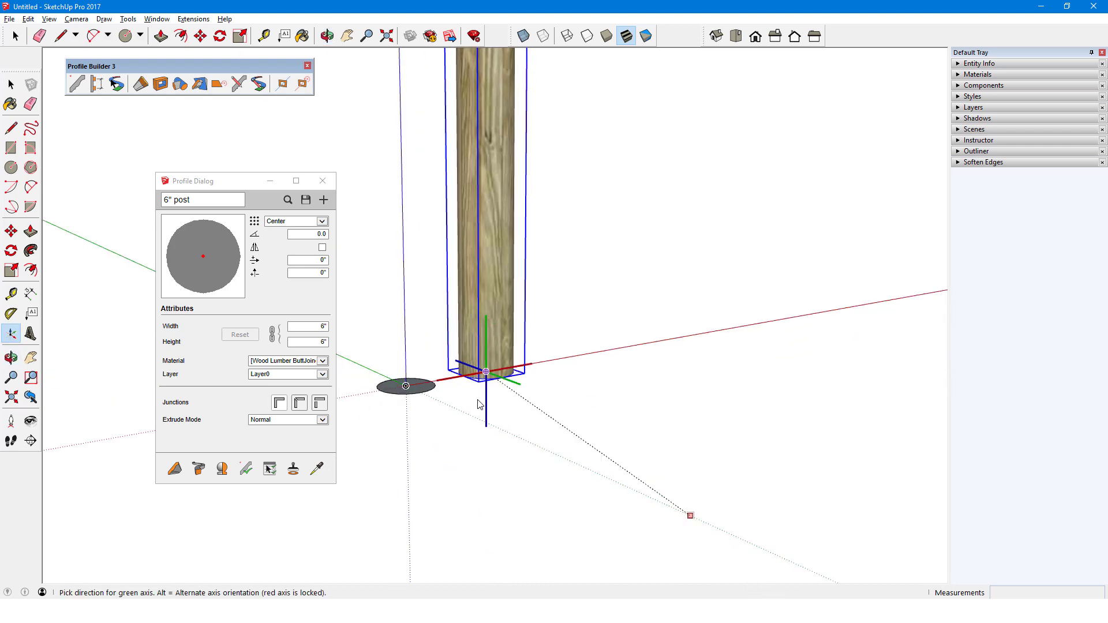
pyautogui.click(400, 341)
pyautogui.click(571, 387)
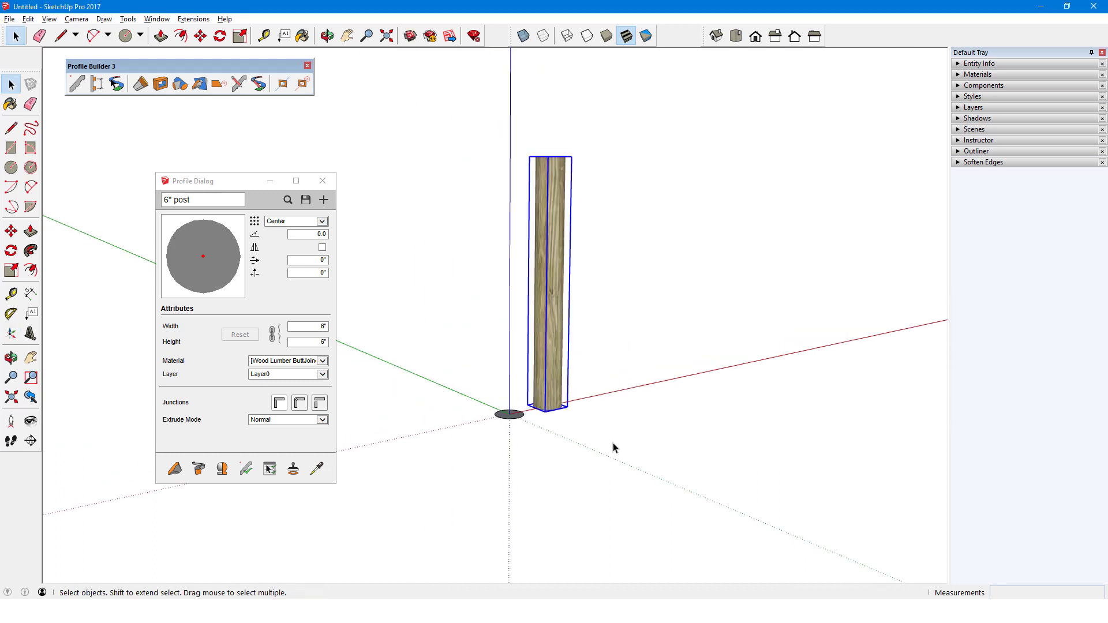
# Close the Profile Dialog and start a new assembly named 'Rural Fence'
pyautogui.click(615, 448)
pyautogui.click(322, 181)
pyautogui.click(97, 84)
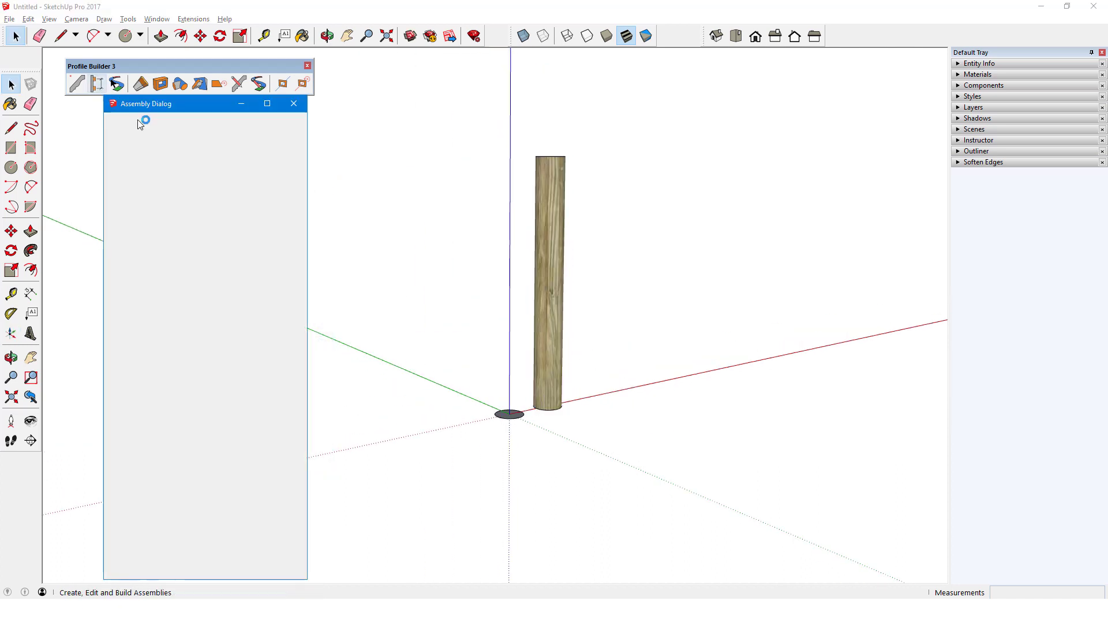
pyautogui.click(138, 122)
pyautogui.write('Rural Fence')
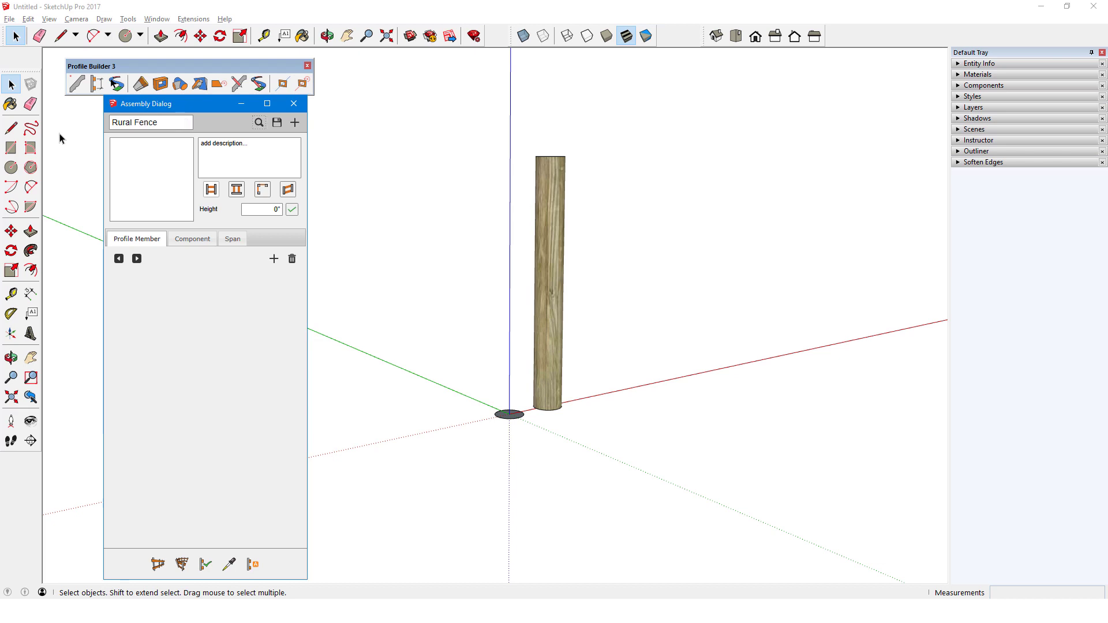
# Add a Post component using the 6" post at 6' spacing, with Max and Horiz unchecked
pyautogui.click(192, 245)
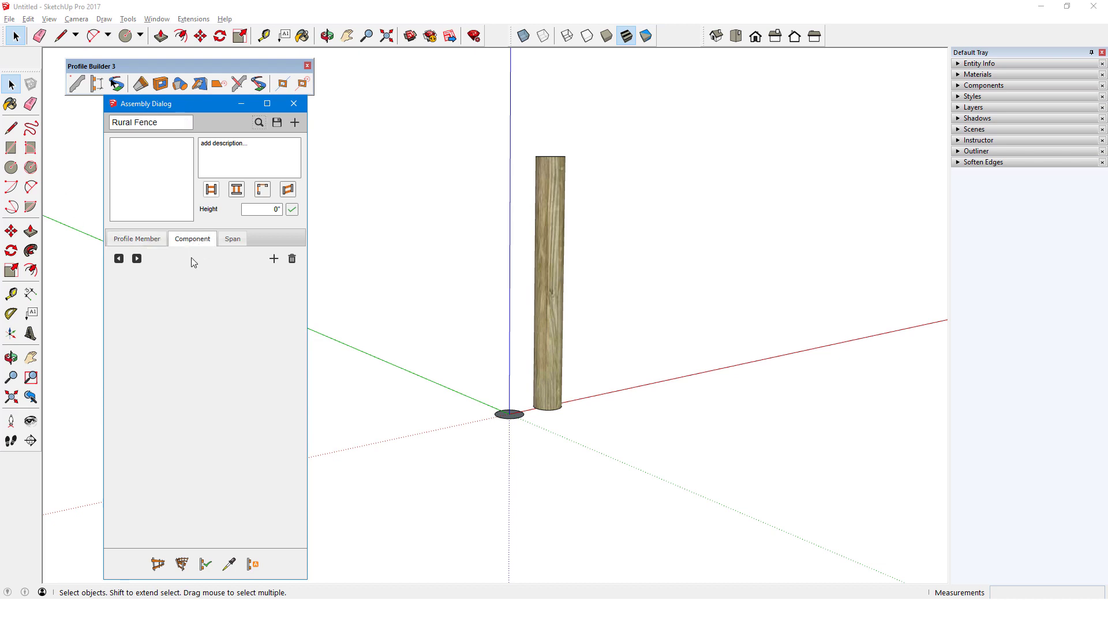
pyautogui.click(274, 260)
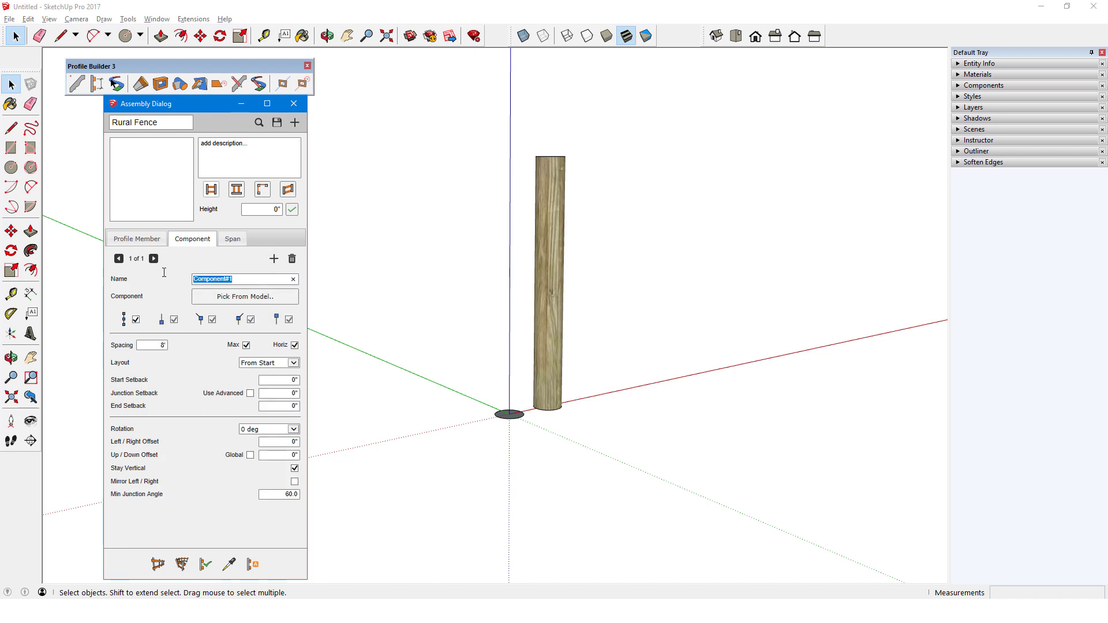
pyautogui.write('Post')
pyautogui.click(244, 297)
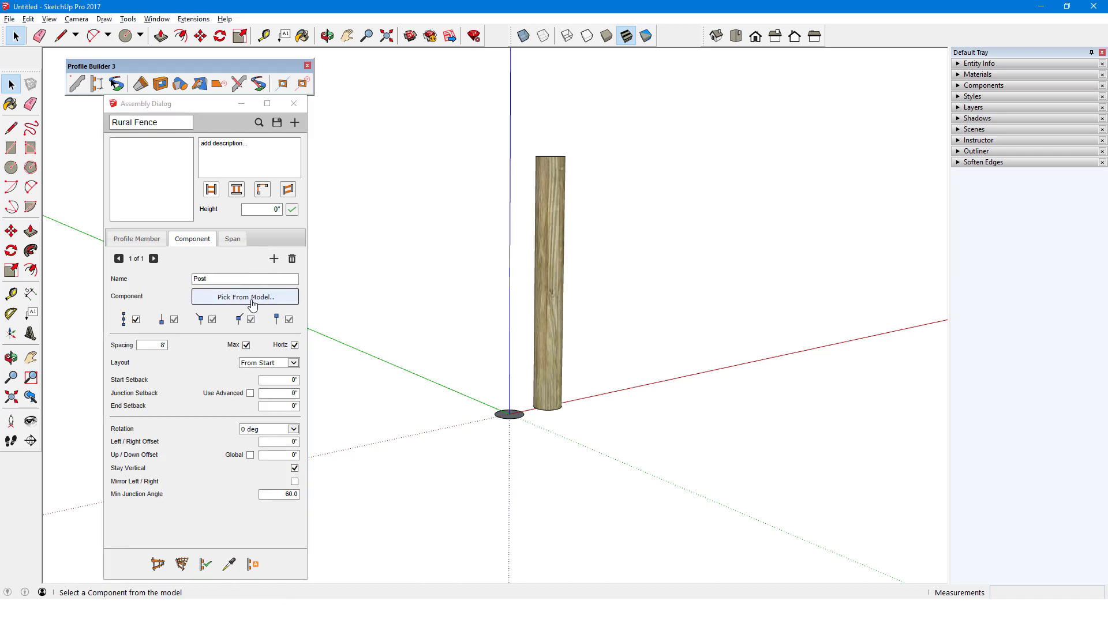
pyautogui.click(563, 282)
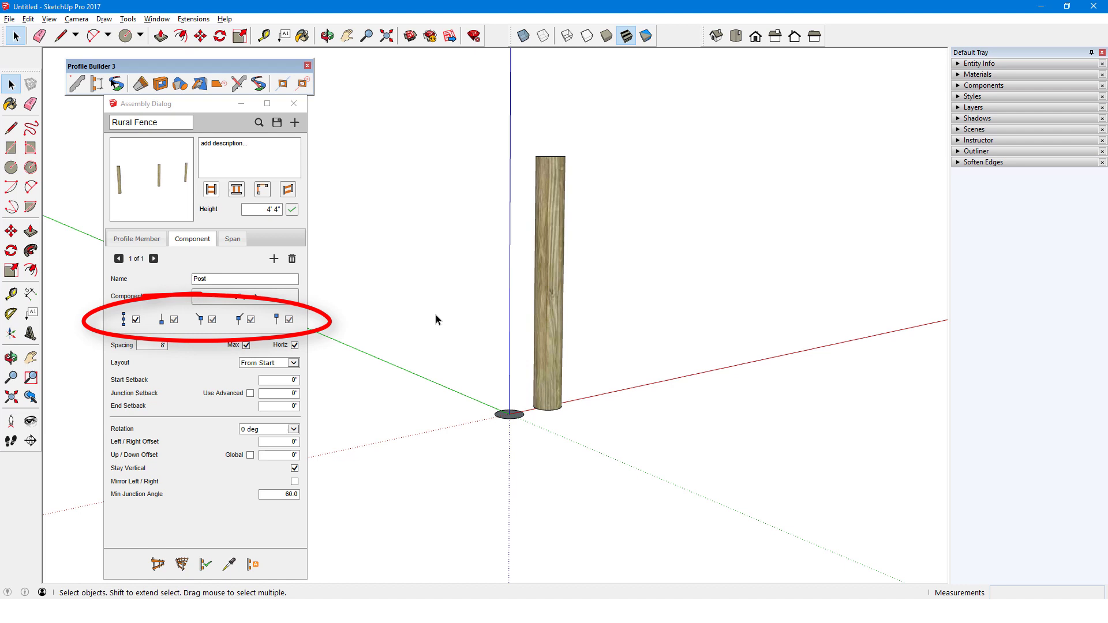
pyautogui.doubleClick(162, 345)
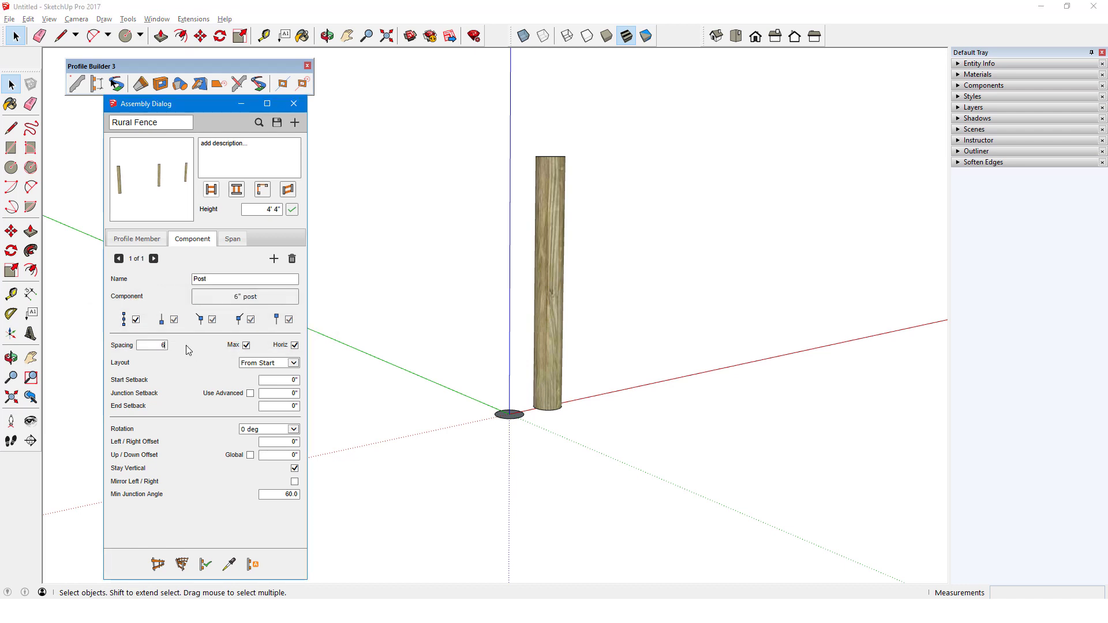
pyautogui.press('Tab')
pyautogui.click(247, 346)
pyautogui.click(295, 346)
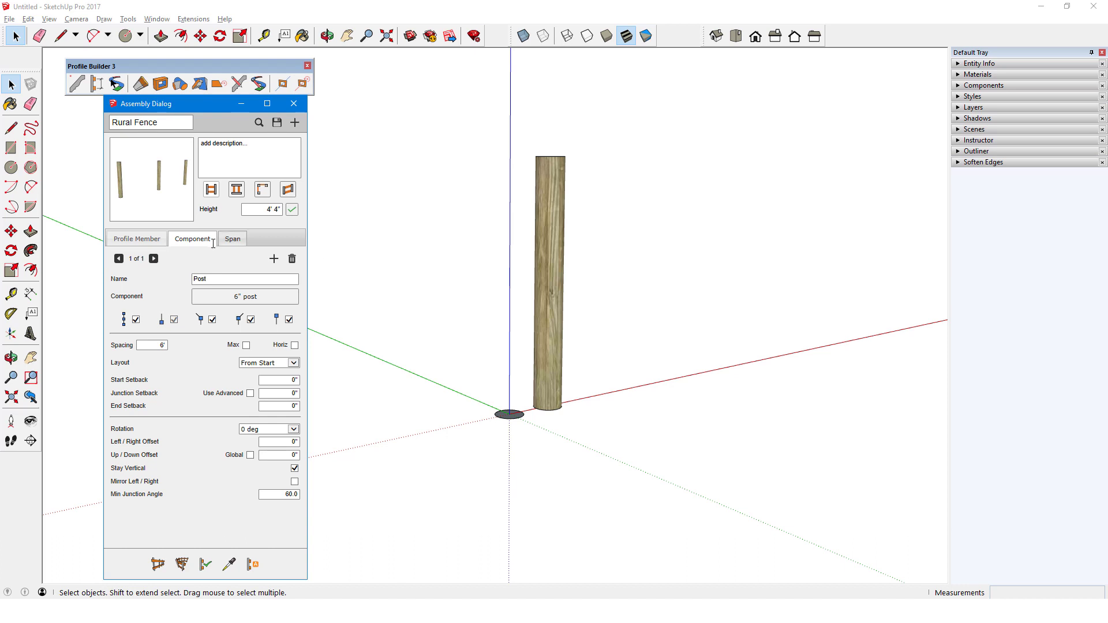
# Add a span named Lower Rail 1 using the 6" post profile
pyautogui.click(231, 241)
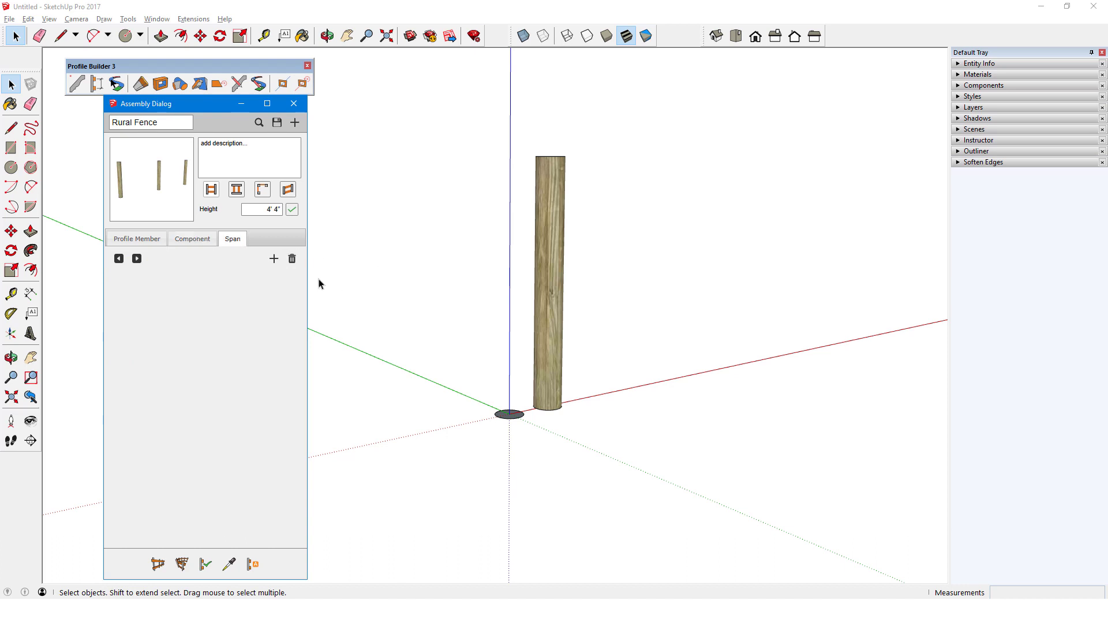
pyautogui.click(274, 258)
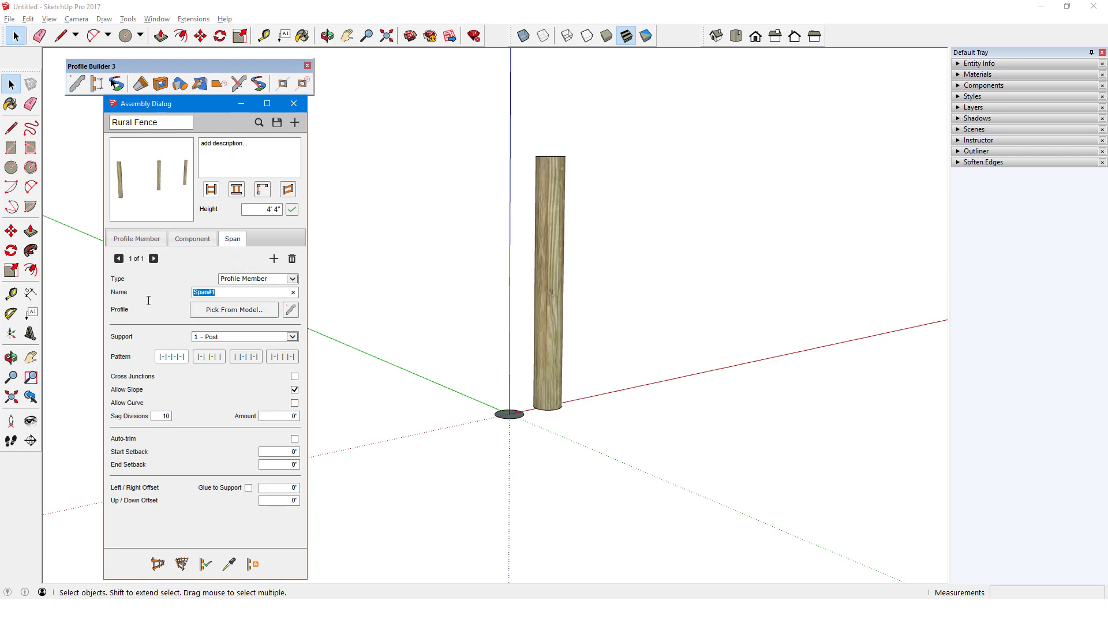
pyautogui.write('Lower Rail 1')
pyautogui.click(219, 313)
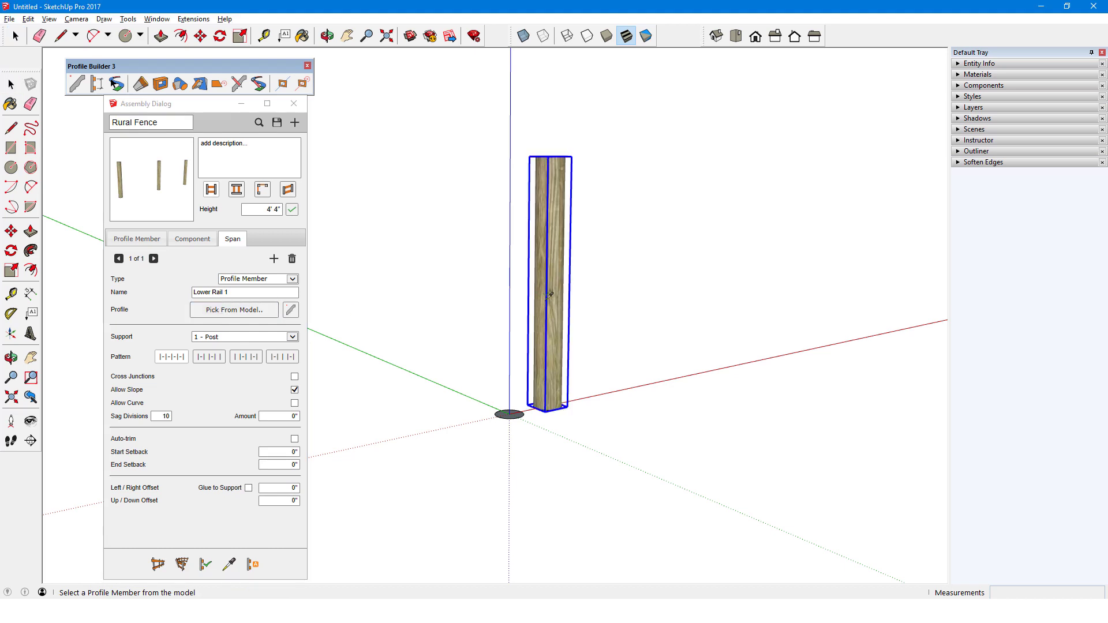
pyautogui.click(548, 296)
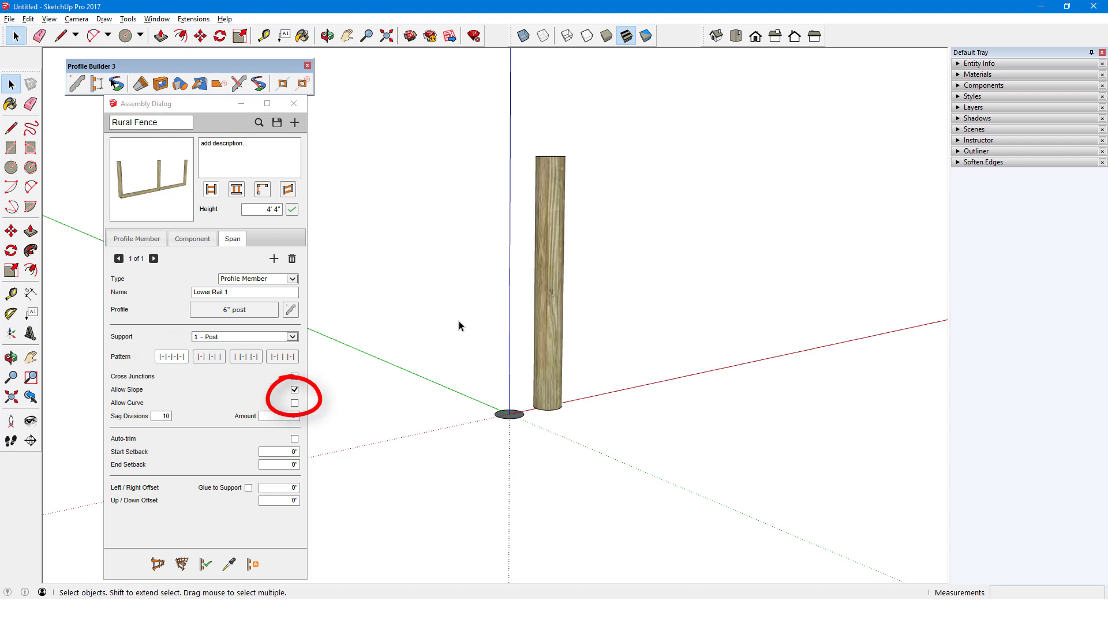
# Set the rail's up/down offset to 1'2" and draw the fence between two points
pyautogui.click(292, 501)
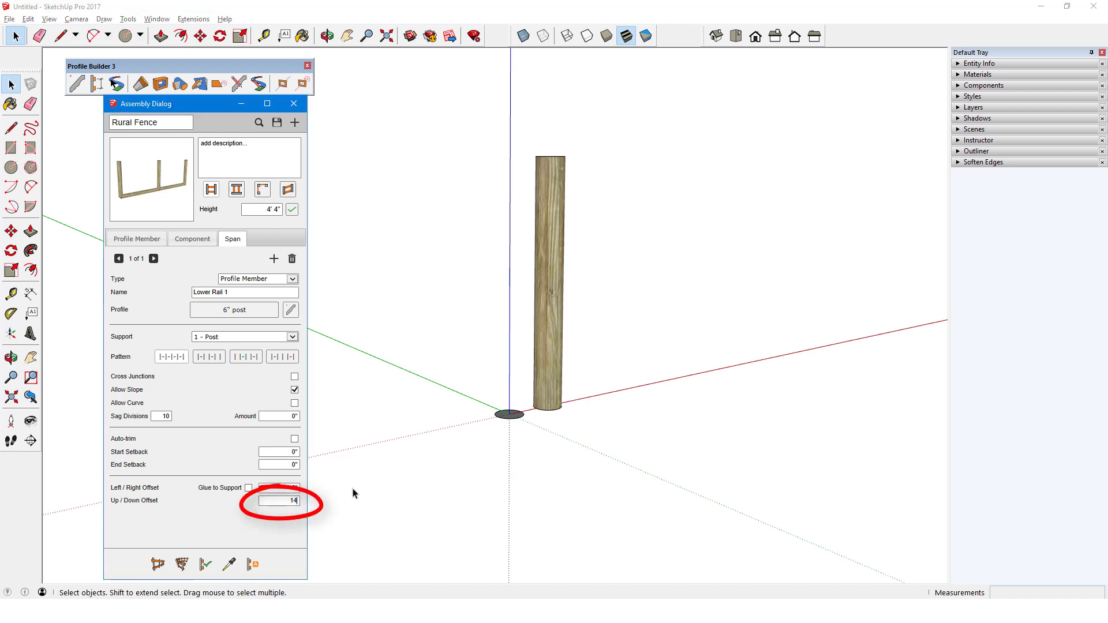
pyautogui.click(158, 565)
pyautogui.scroll(-3, 428, 428)
pyautogui.click(488, 428)
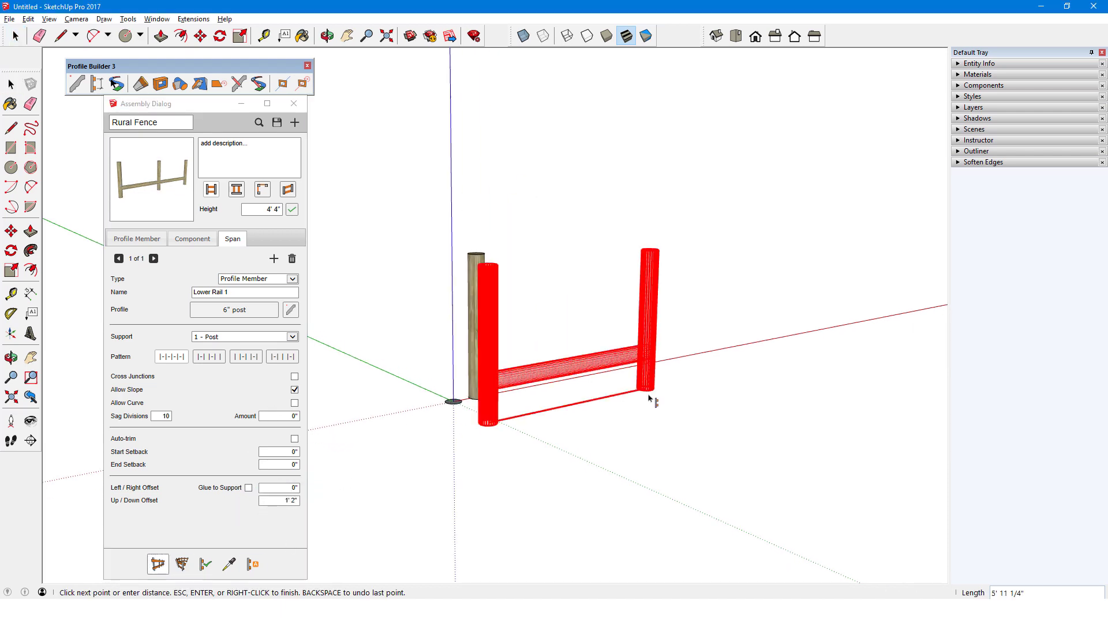
pyautogui.scroll(-2, 511, 396)
pyautogui.click(768, 339)
pyautogui.press('Return')
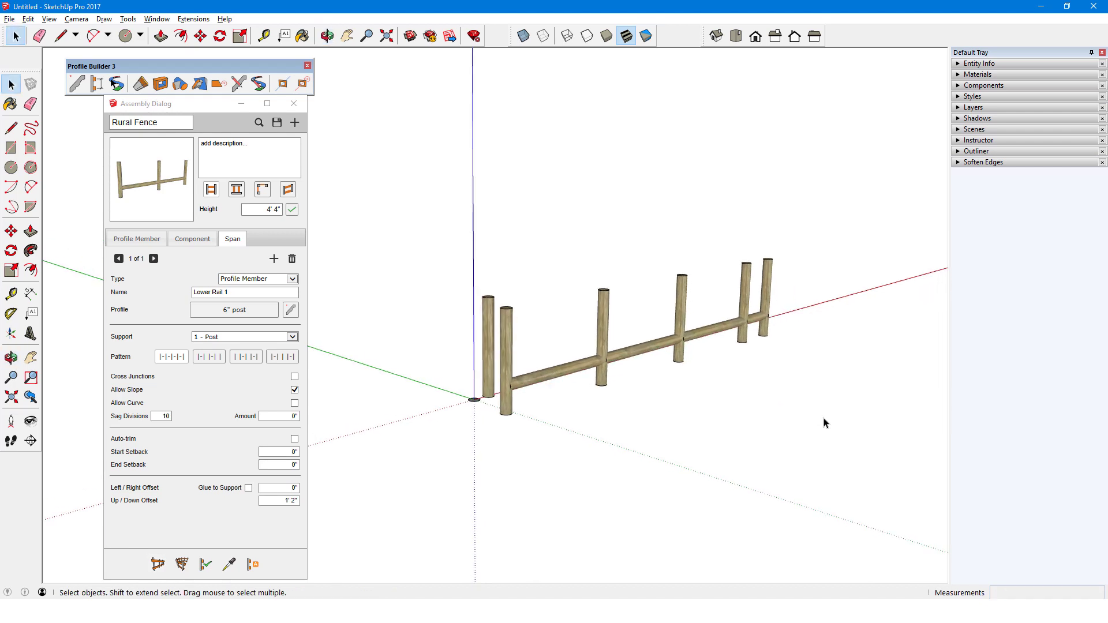
# Give the lower rail a 6" left/right offset and 1" start and end setbacks, then rebuild
pyautogui.doubleClick(285, 488)
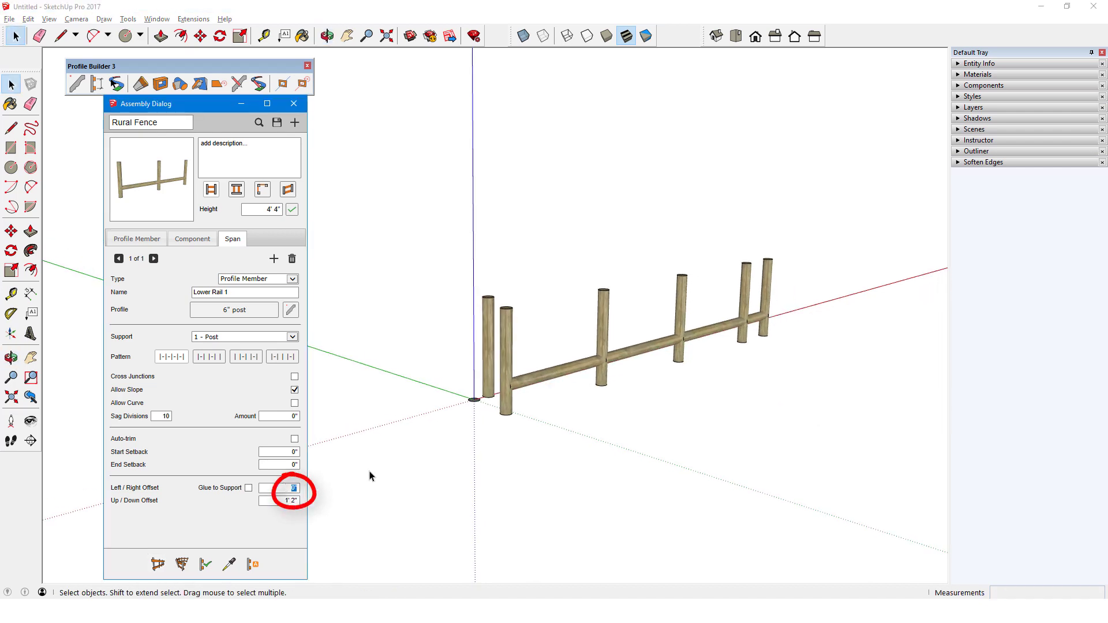
pyautogui.write('6')
pyautogui.press('Tab')
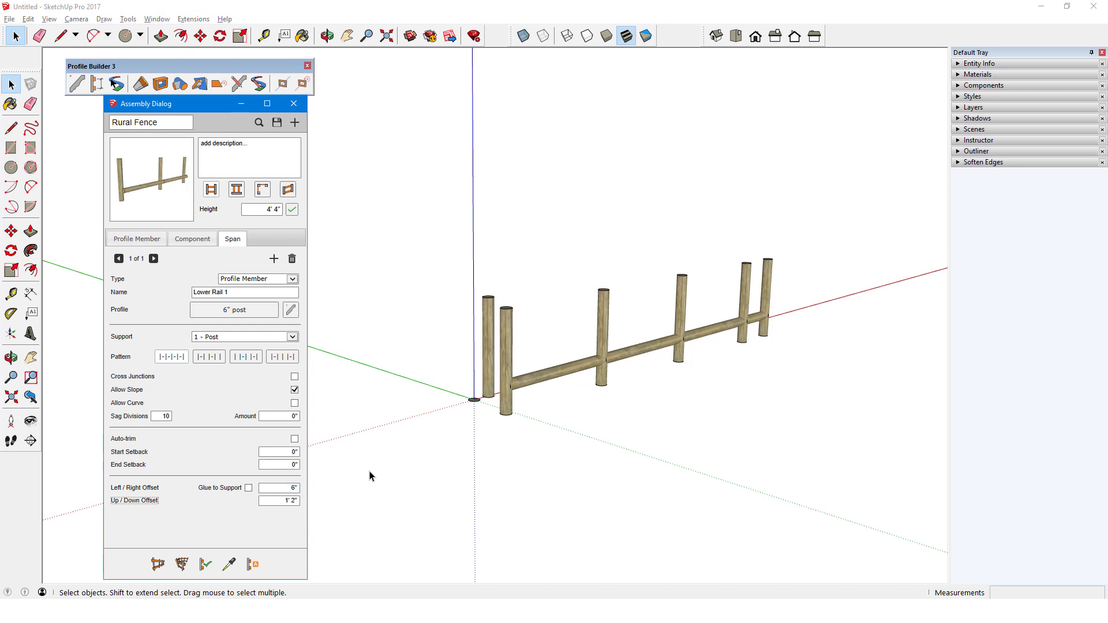
pyautogui.doubleClick(285, 452)
pyautogui.write('1')
pyautogui.press('Tab')
pyautogui.write('1')
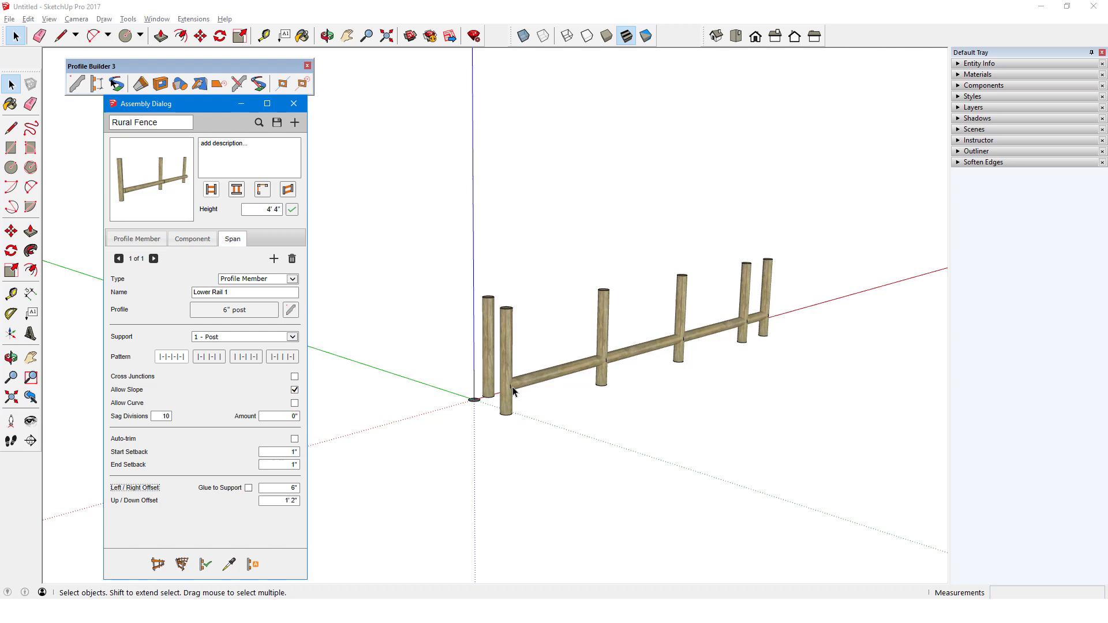
pyautogui.click(229, 564)
pyautogui.scroll(3, 638, 436)
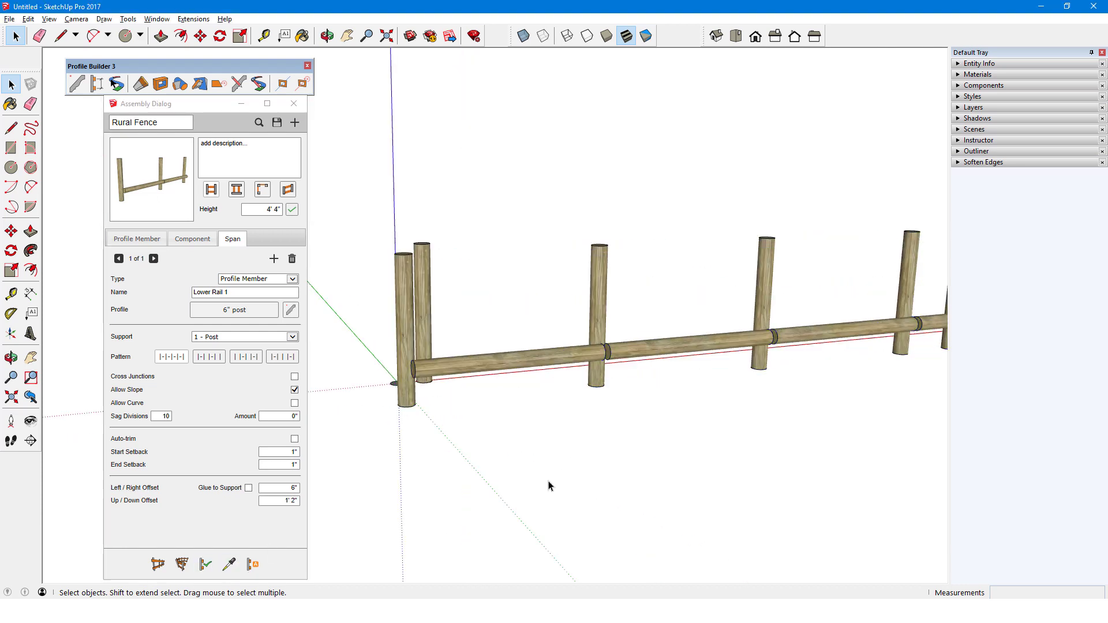
# Add an Upper Rail 1 span with a 3' up/down offset and view the two-rail fence
pyautogui.moveTo(549, 485); pyautogui.dragTo(722, 485, button='middle')
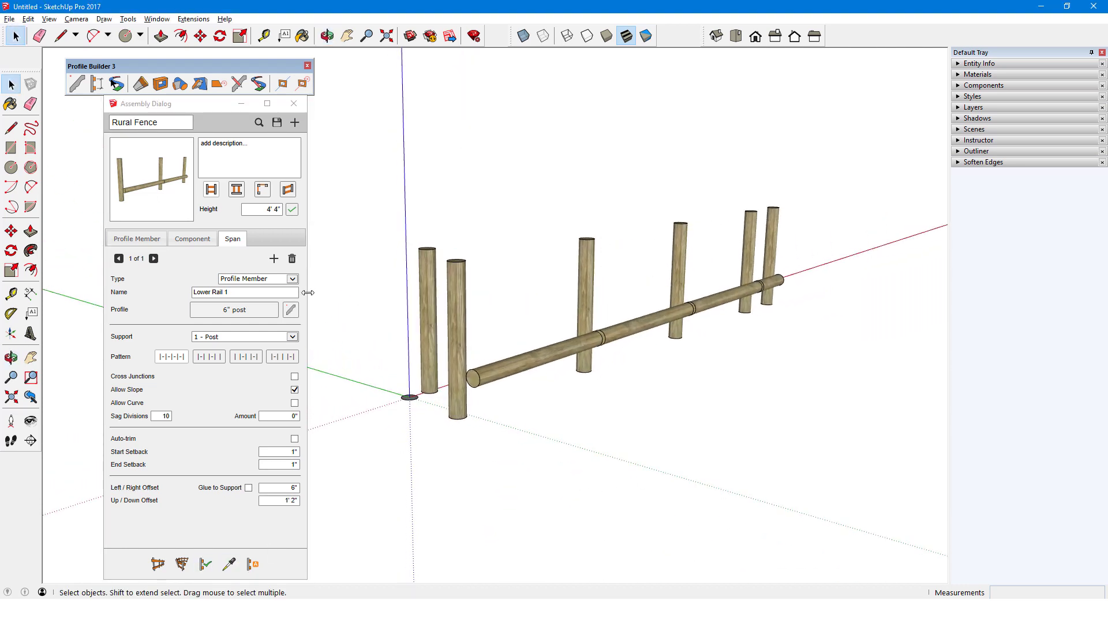
pyautogui.click(274, 258)
pyautogui.hotkey('ctrl', 'a')
pyautogui.write('Up')
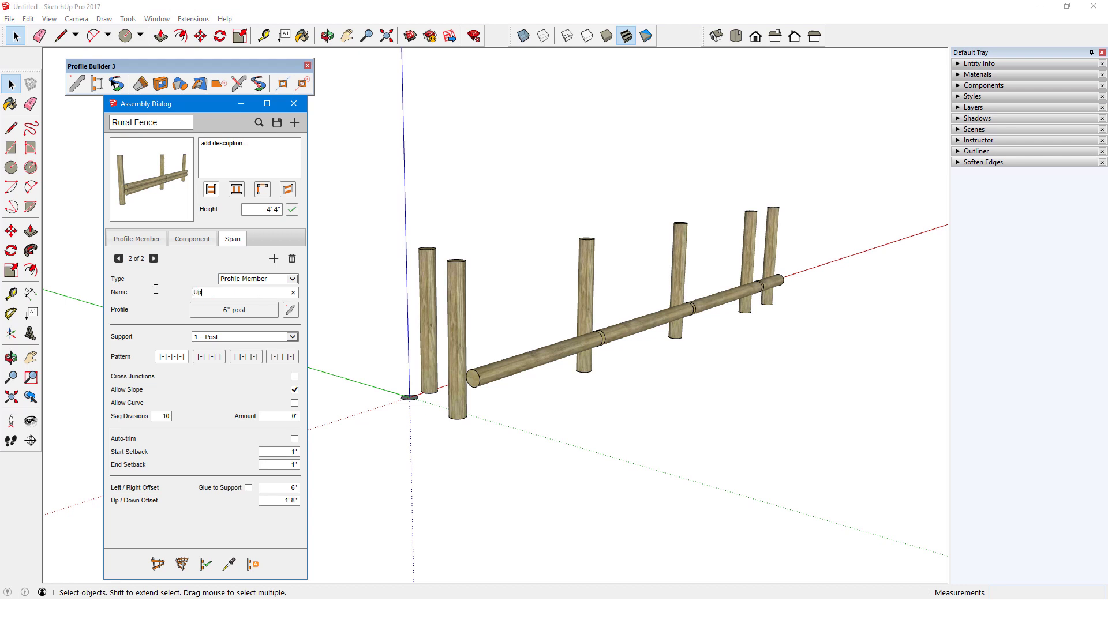
pyautogui.click(280, 502)
pyautogui.write("3'")
pyautogui.press('Tab')
pyautogui.click(465, 382)
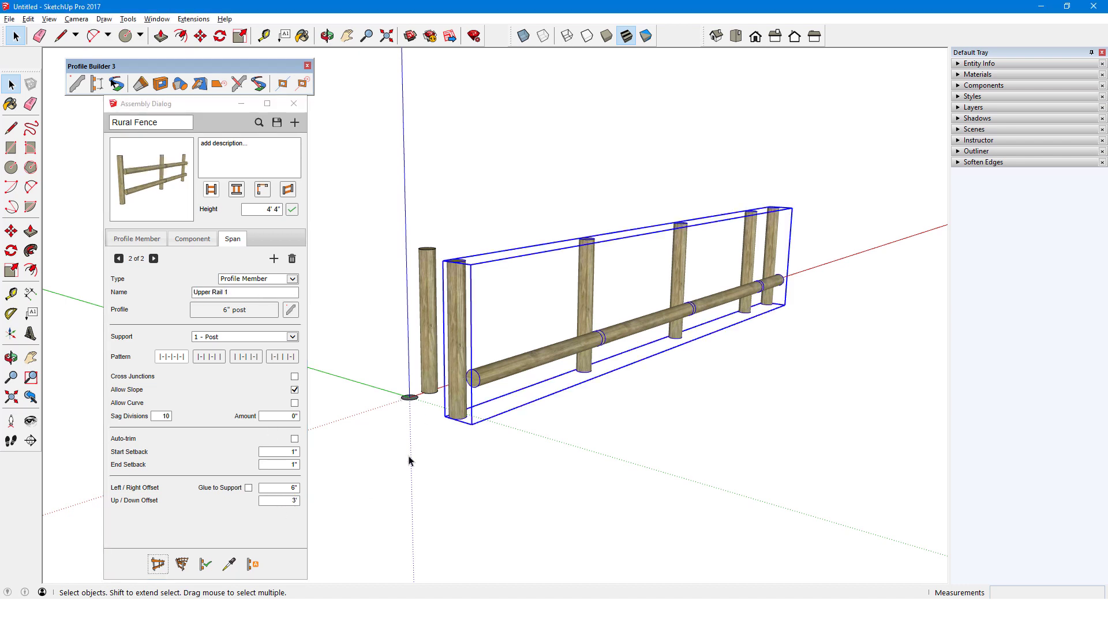
pyautogui.moveTo(504, 507); pyautogui.dragTo(665, 394, button='middle')
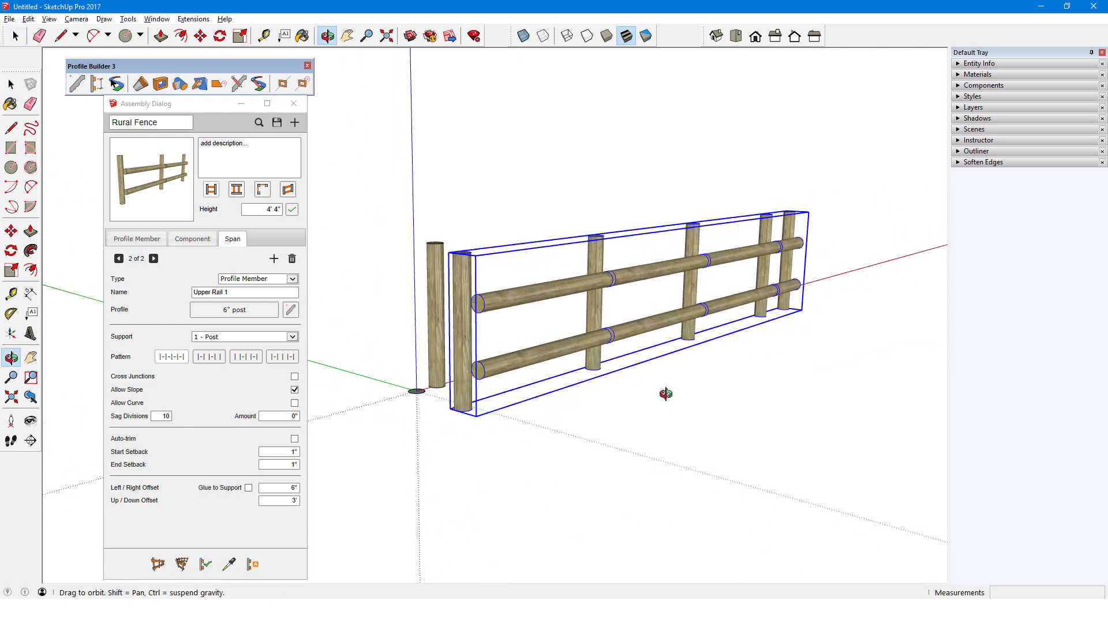
pyautogui.press('space')
# Make Lower Rail 1 skip alternate bays and add Lower Rail 2 with the opposite pattern
pyautogui.click(118, 259)
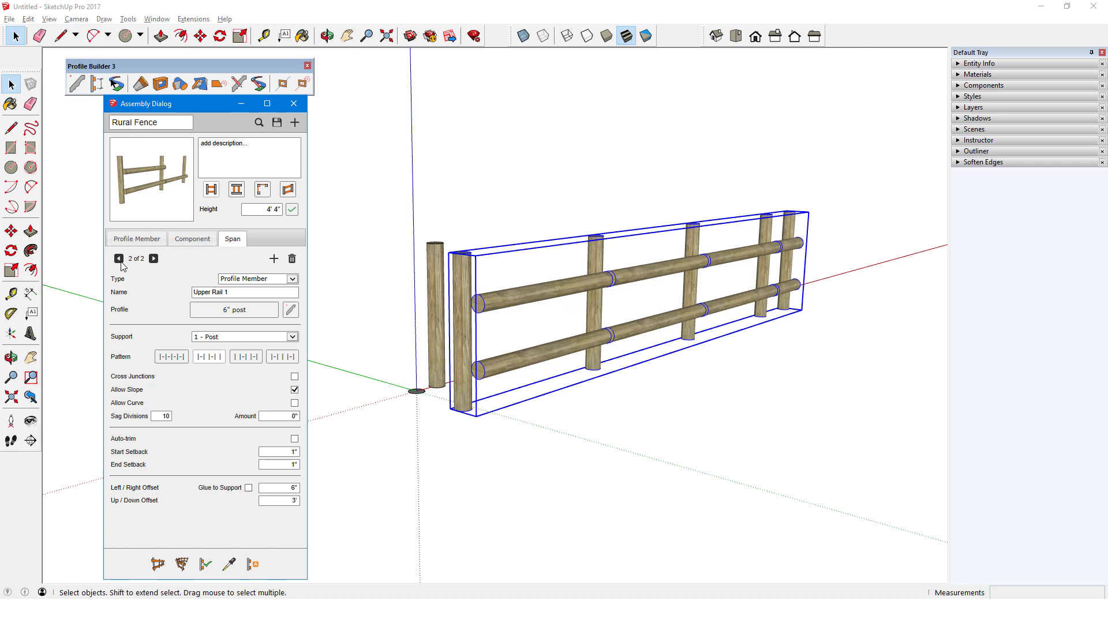
pyautogui.click(209, 357)
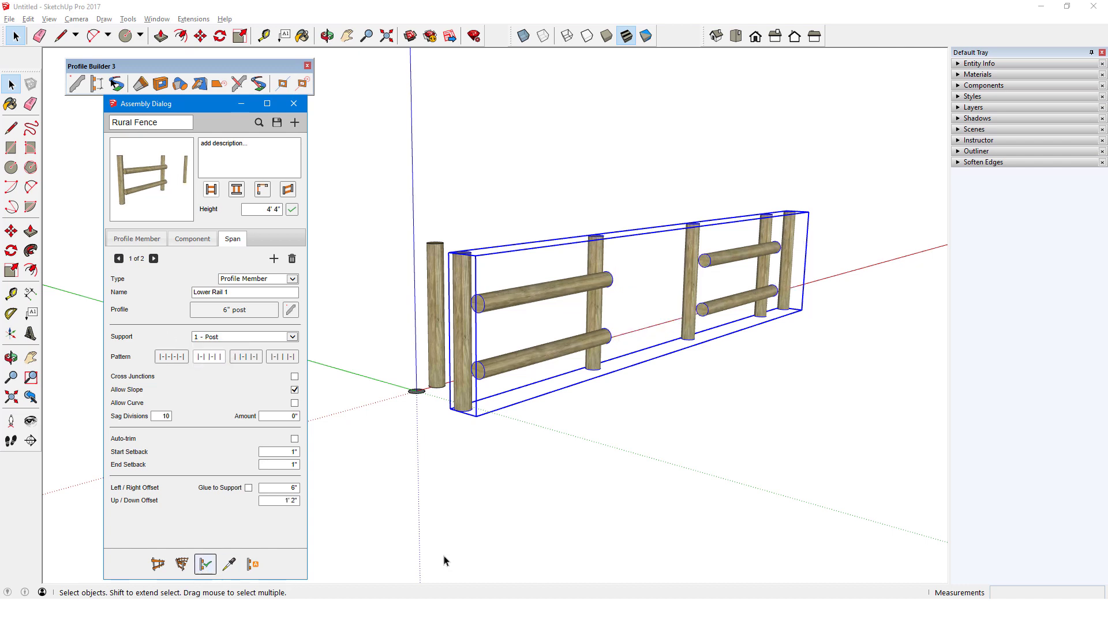
pyautogui.moveTo(595, 521); pyautogui.dragTo(540, 531, button='middle')
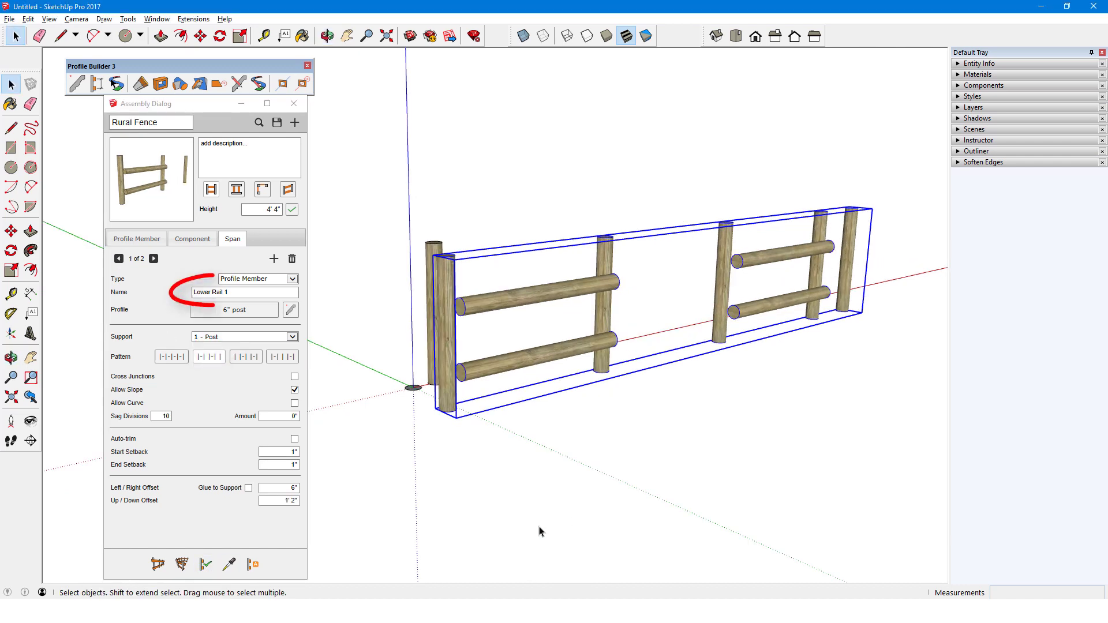
pyautogui.click(274, 259)
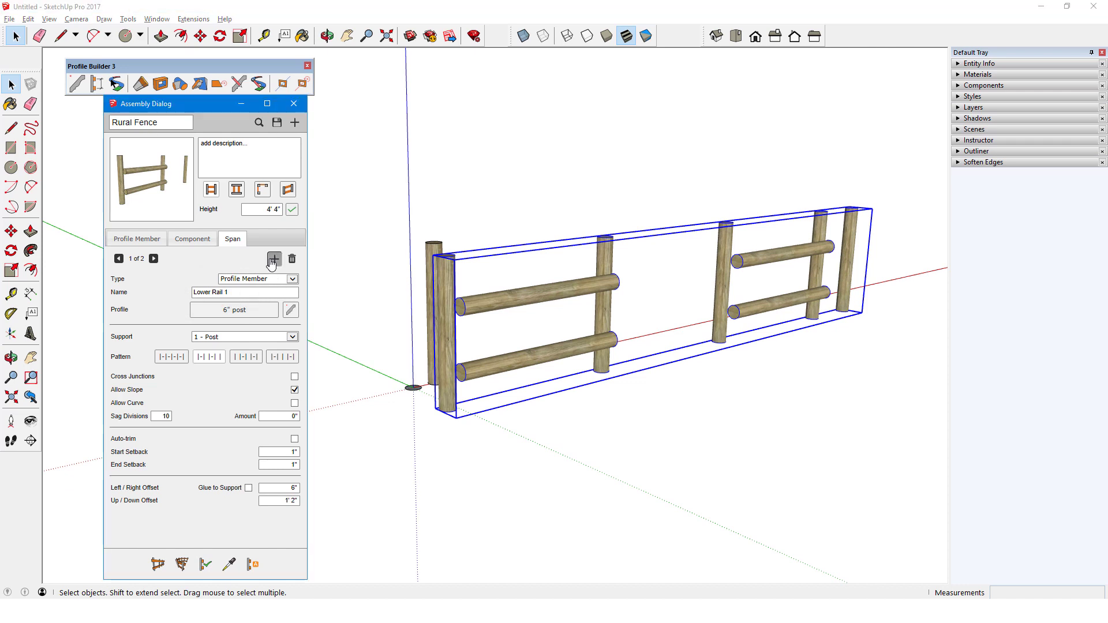
pyautogui.tripleClick(268, 292)
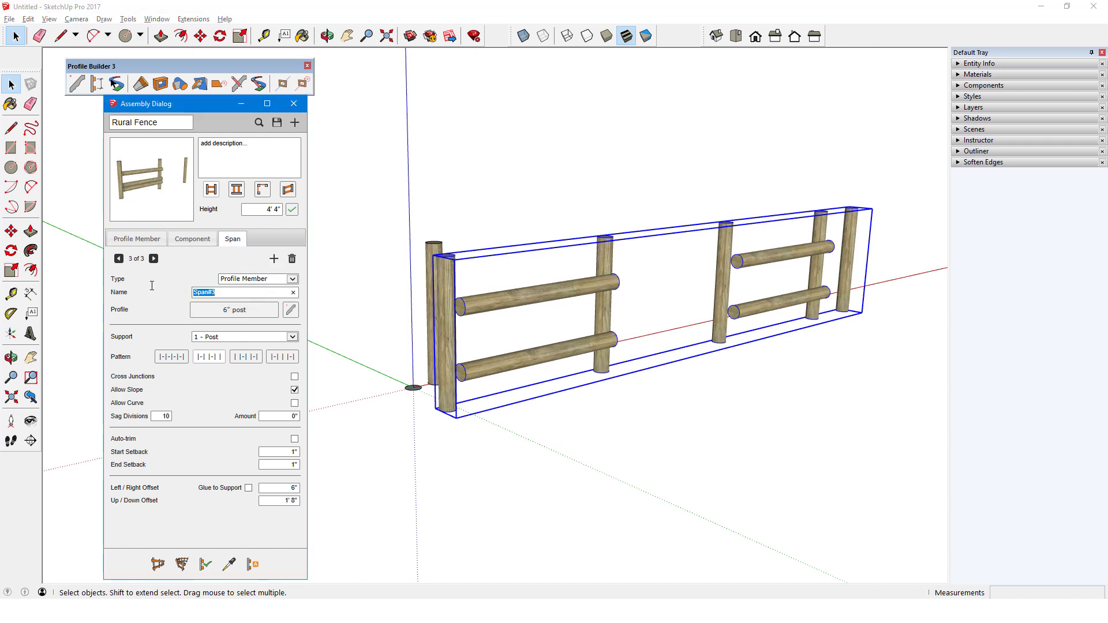
pyautogui.write('Lower Rail 2')
pyautogui.click(247, 357)
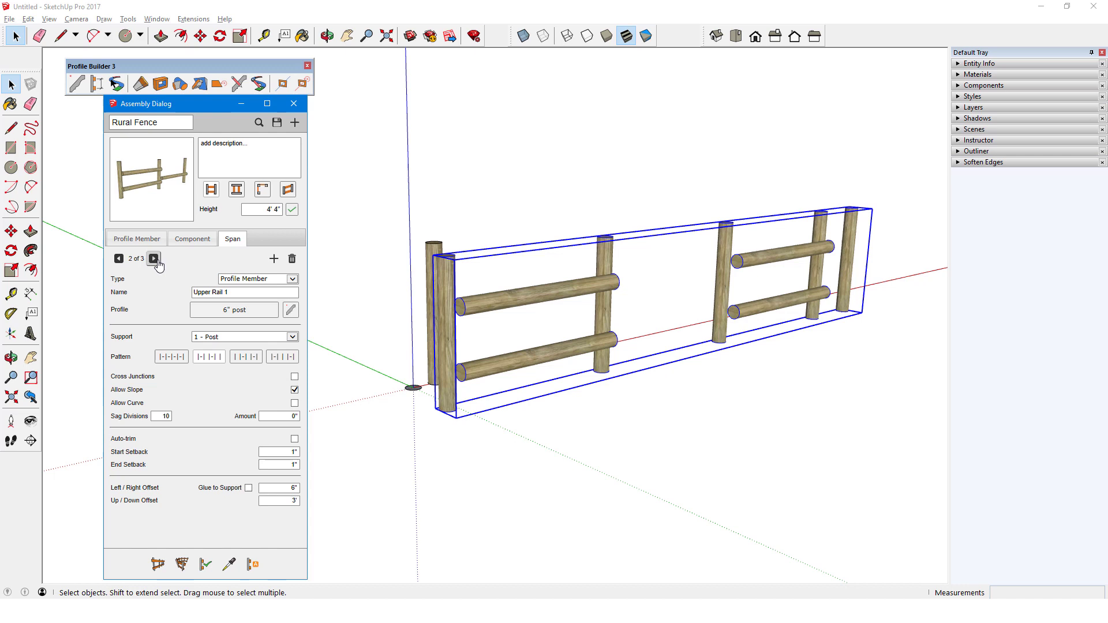
# Add a fourth span, Upper Rail 2, and rebuild the fence with all four rails
pyautogui.click(274, 259)
pyautogui.write('Upper Rail 2')
pyautogui.click(206, 564)
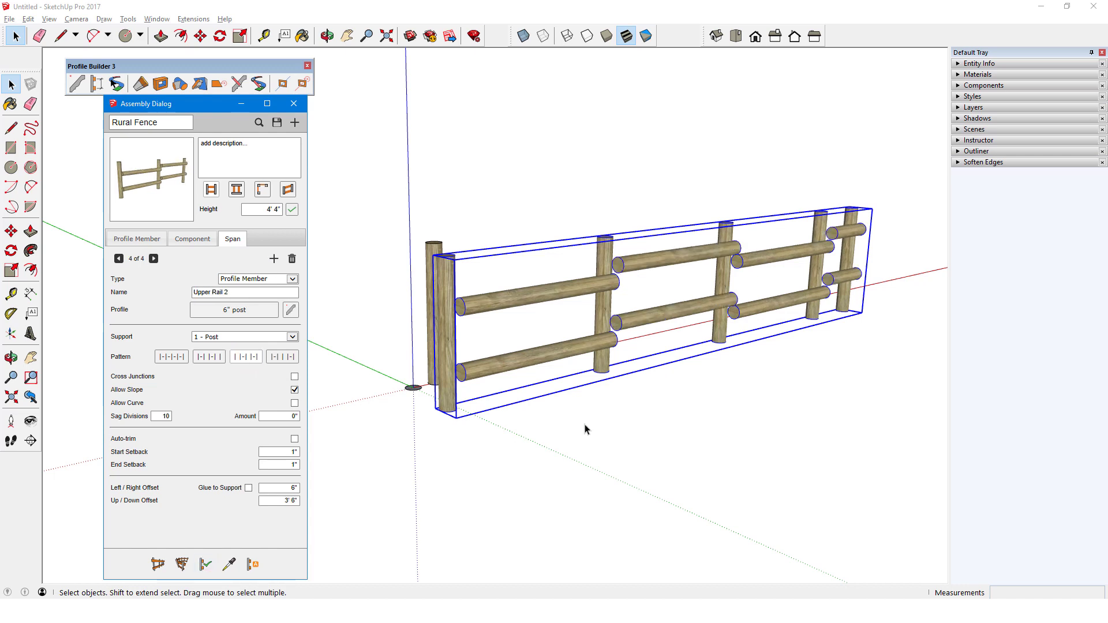
pyautogui.scroll(1, 516, 447)
pyautogui.scroll(-1, 506, 417)
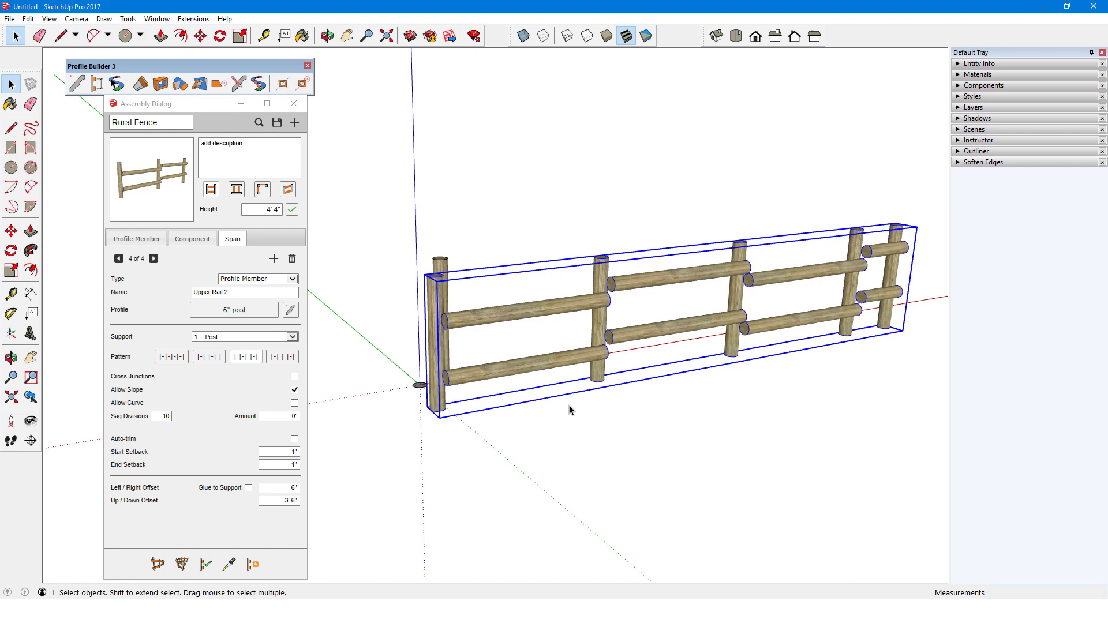
# Set Upper Rail 2's start and end setbacks to -6"
pyautogui.click(287, 453)
pyautogui.write('-6')
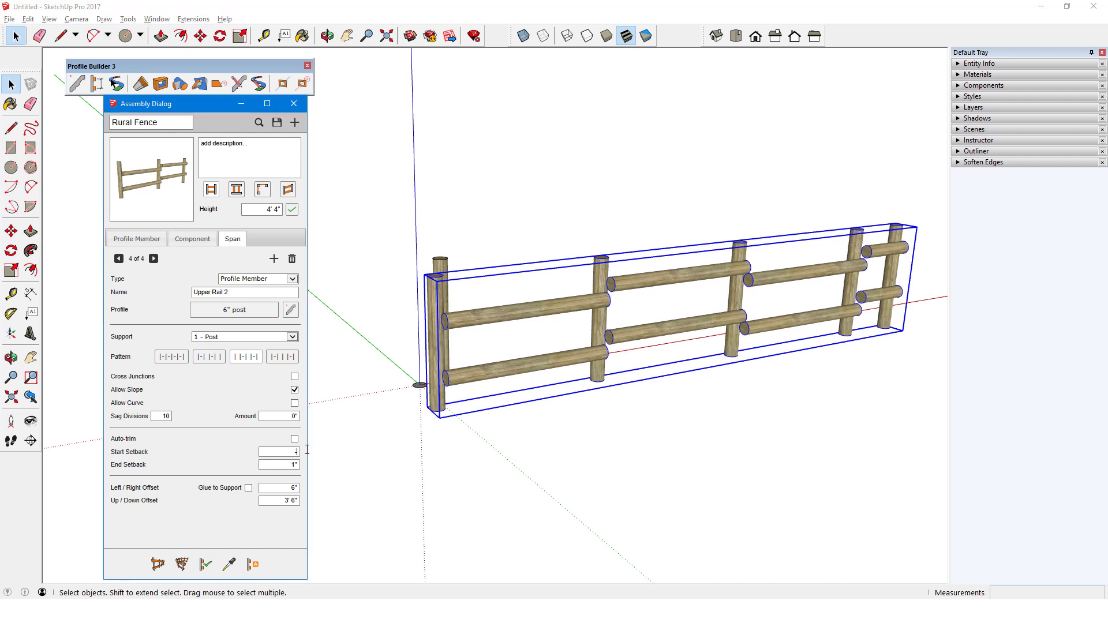
pyautogui.press('Tab')
pyautogui.write('-6')
pyautogui.press('Tab')
pyautogui.click(118, 258)
pyautogui.moveTo(290, 453); pyautogui.dragTo(305, 452)
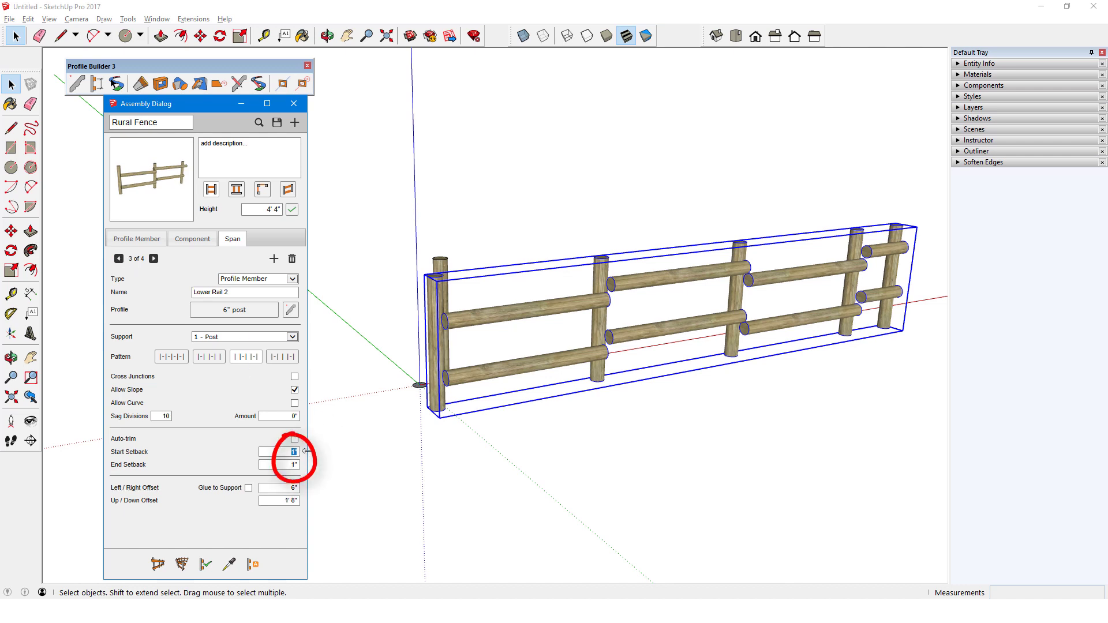
# Set Upper Rail 1's start and end setbacks to -6" and rebuild the fence
pyautogui.click(118, 259)
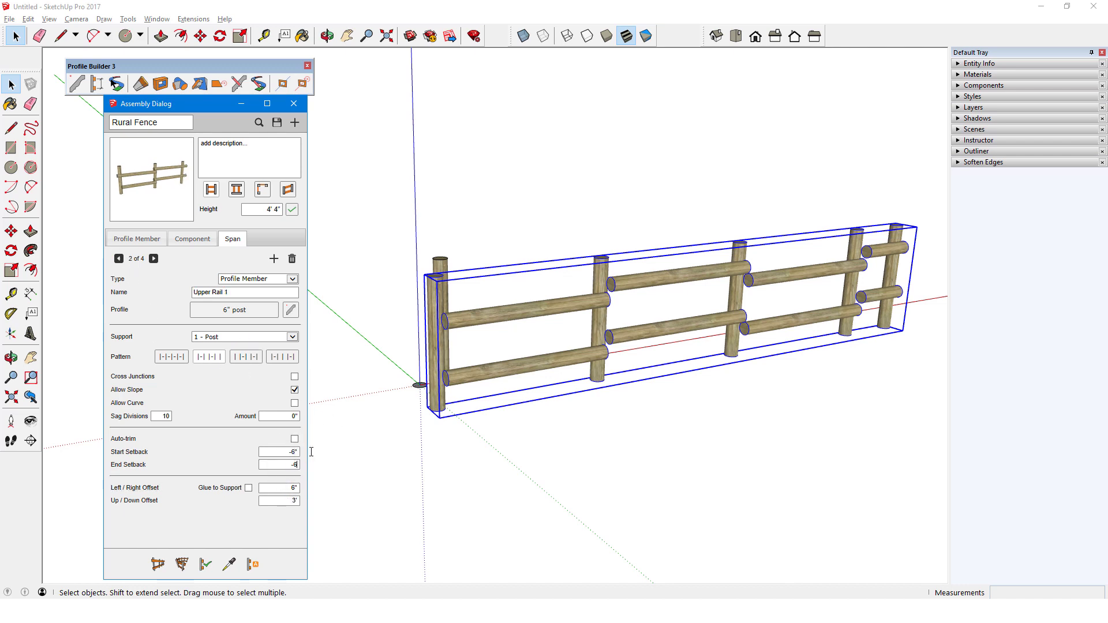
pyautogui.click(118, 259)
pyautogui.write('-6')
pyautogui.press('Tab')
pyautogui.write('-6')
pyautogui.press('Tab')
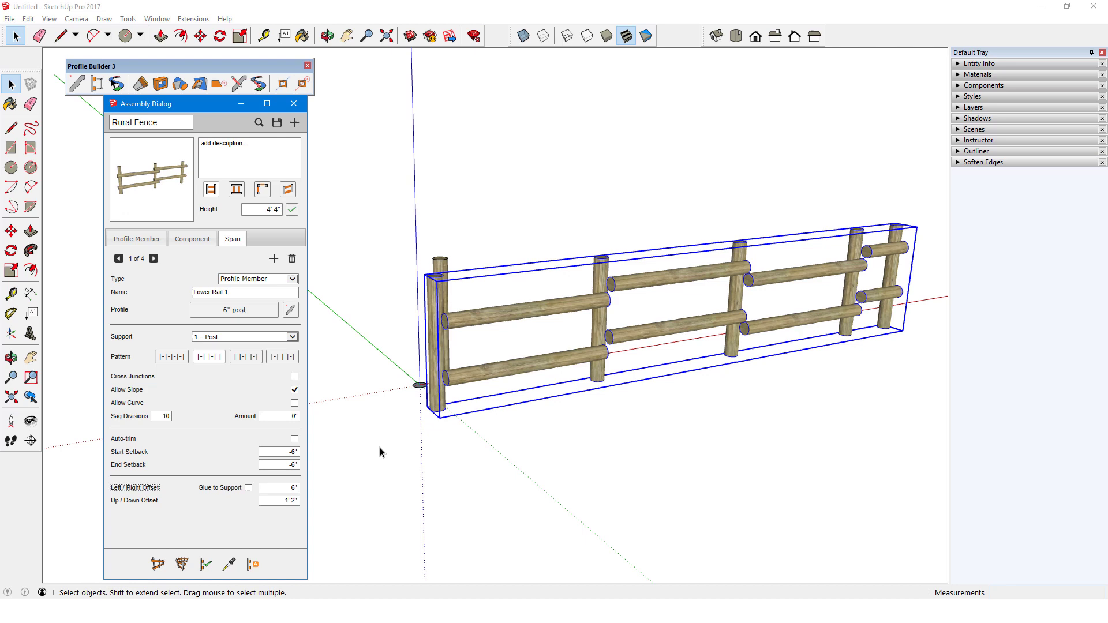
pyautogui.click(205, 576)
pyautogui.moveTo(525, 502); pyautogui.dragTo(411, 477, button='middle')
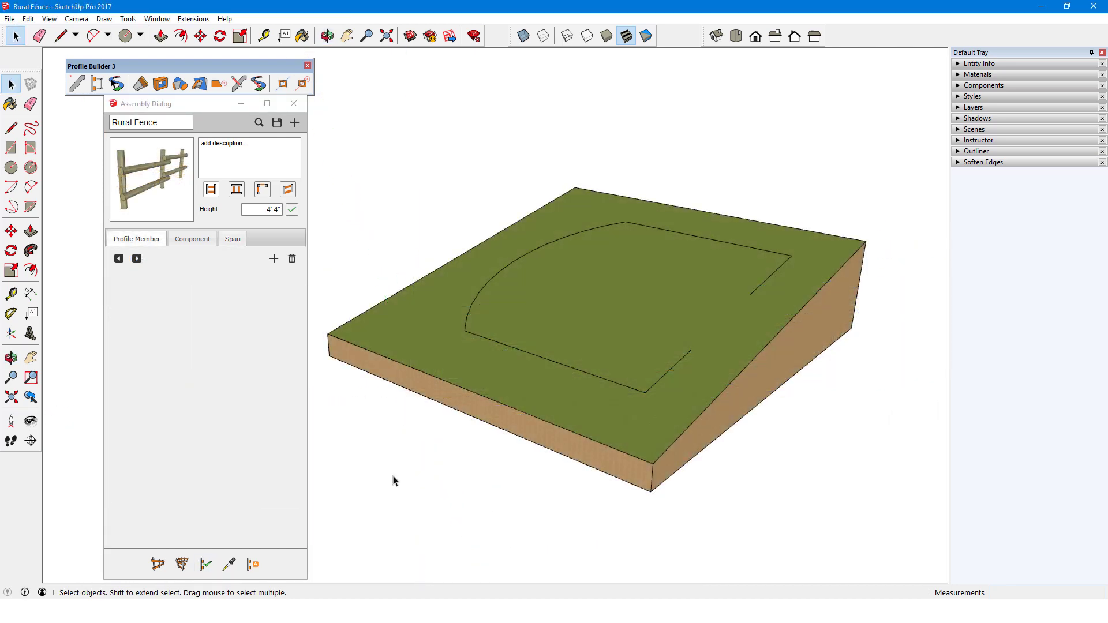
# Build the Rural Fence along the terrain's curved path outline edges
pyautogui.click(116, 84)
pyautogui.doubleClick(749, 250)
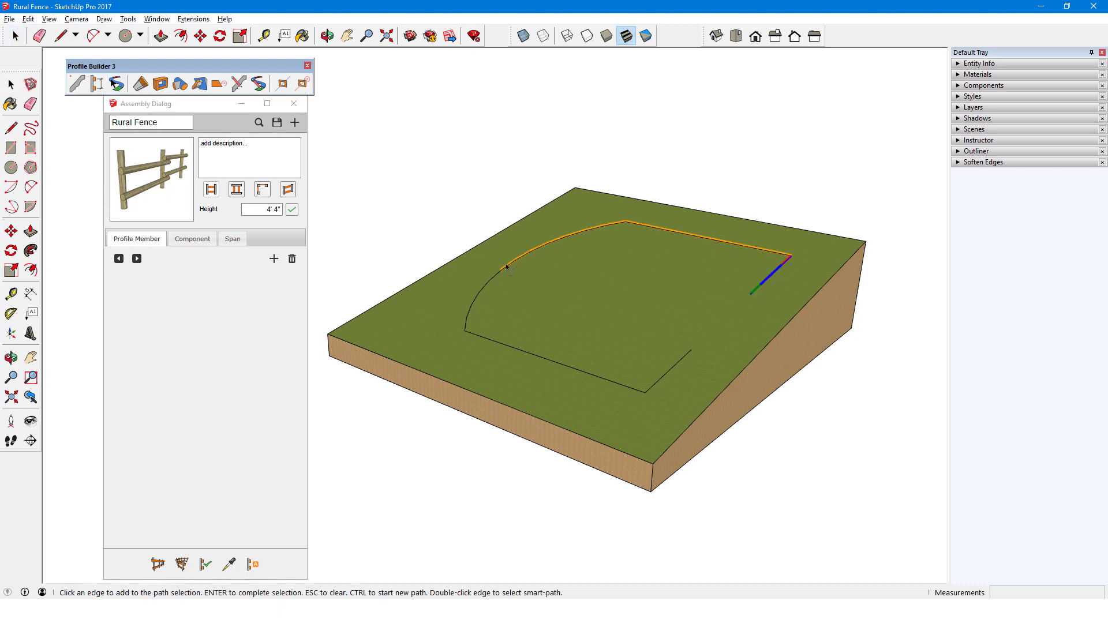
pyautogui.click(674, 367)
pyautogui.press('Return')
pyautogui.scroll(2, 661, 388)
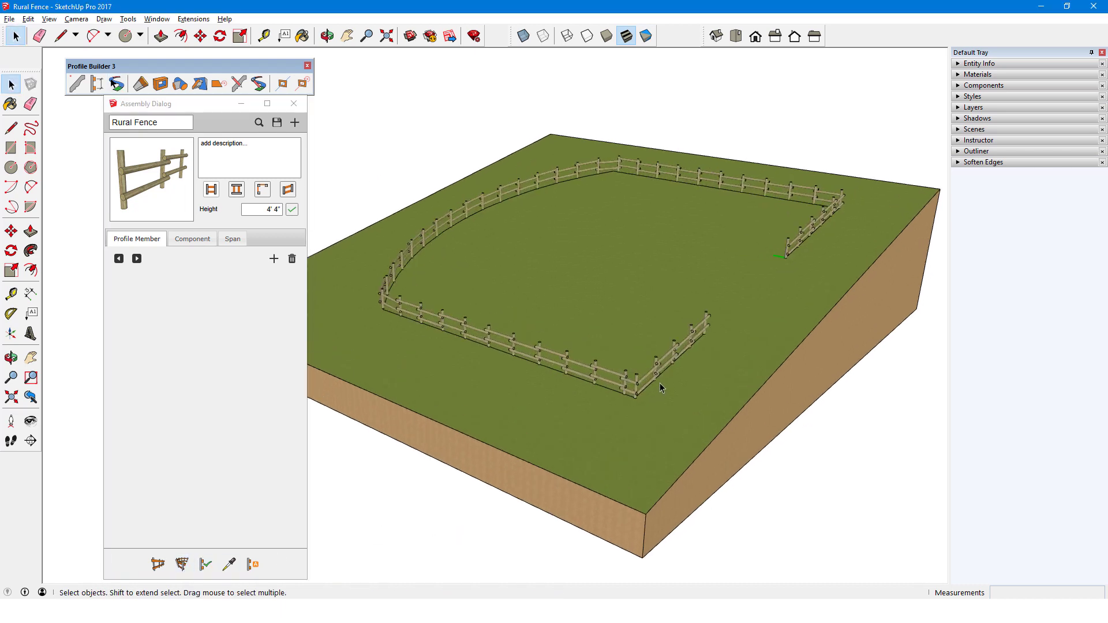
pyautogui.scroll(4, 661, 388)
pyautogui.moveTo(643, 414)
pyautogui.mouseDown(button='middle')
pyautogui.moveTo(626, 371)
pyautogui.moveTo(635, 400)
pyautogui.mouseUp(button='middle')
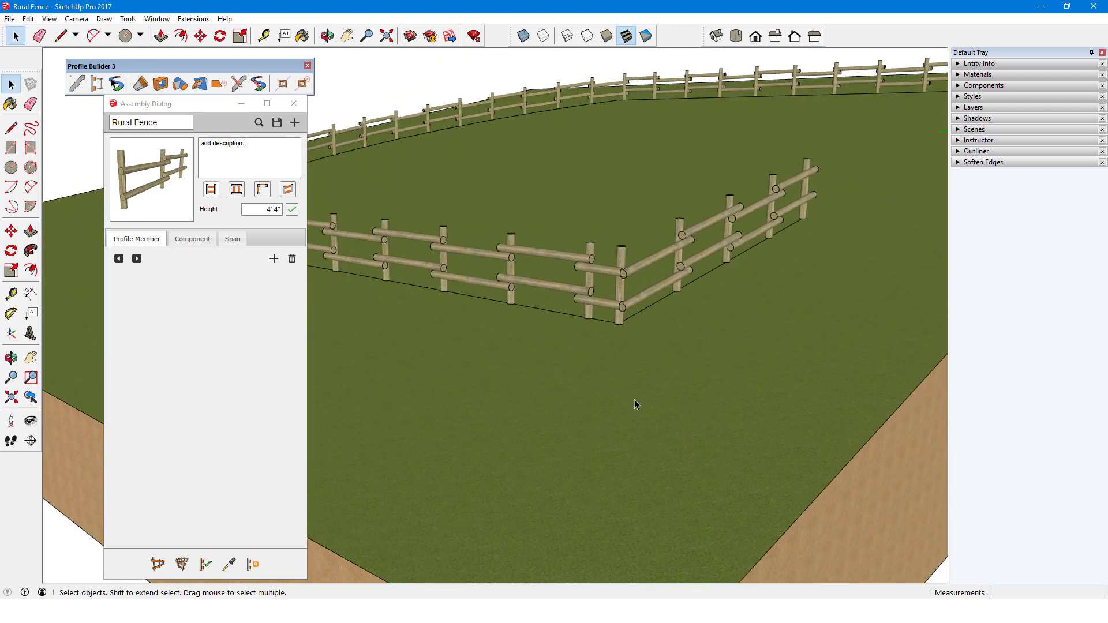
# Set the post junction setback to 2' 6" and apply it to the fence
pyautogui.click(195, 239)
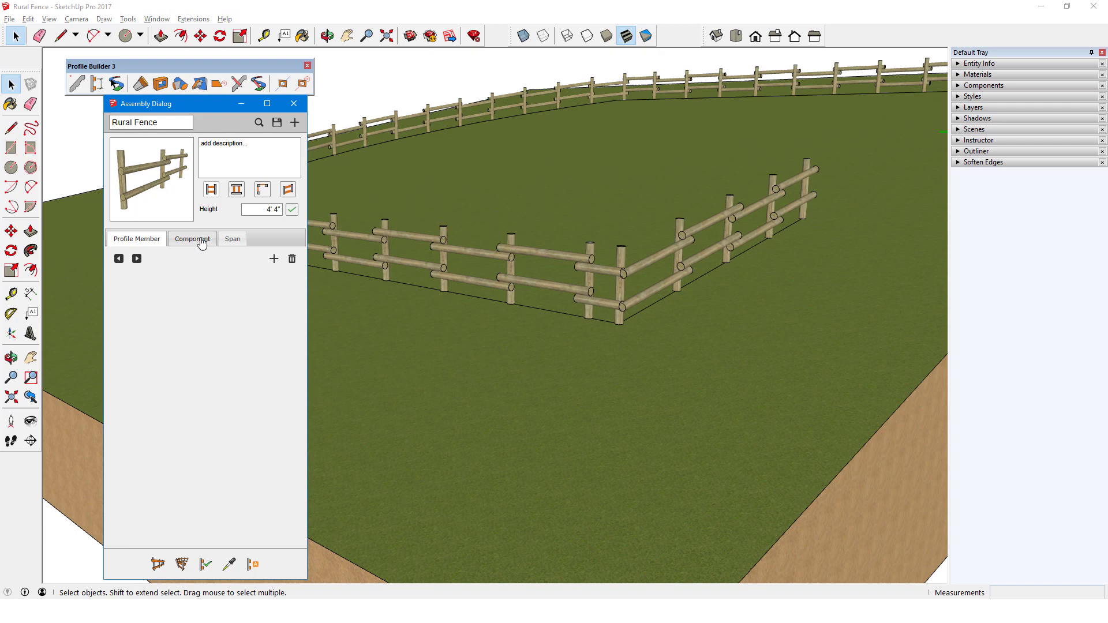
pyautogui.doubleClick(278, 393)
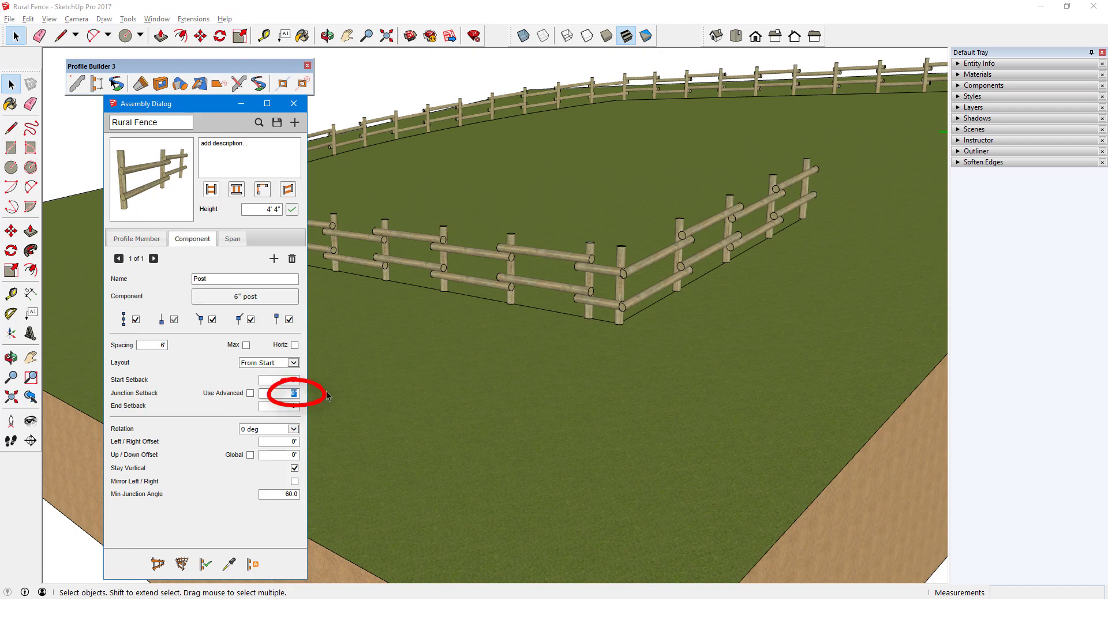
pyautogui.press('Tab')
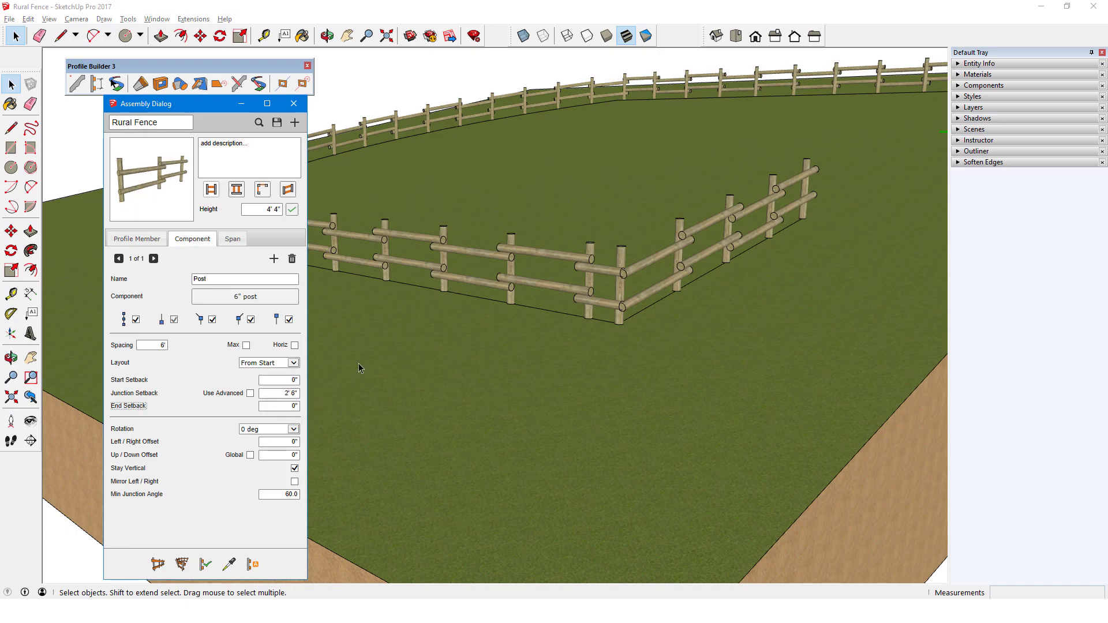
pyautogui.click(437, 267)
pyautogui.click(211, 566)
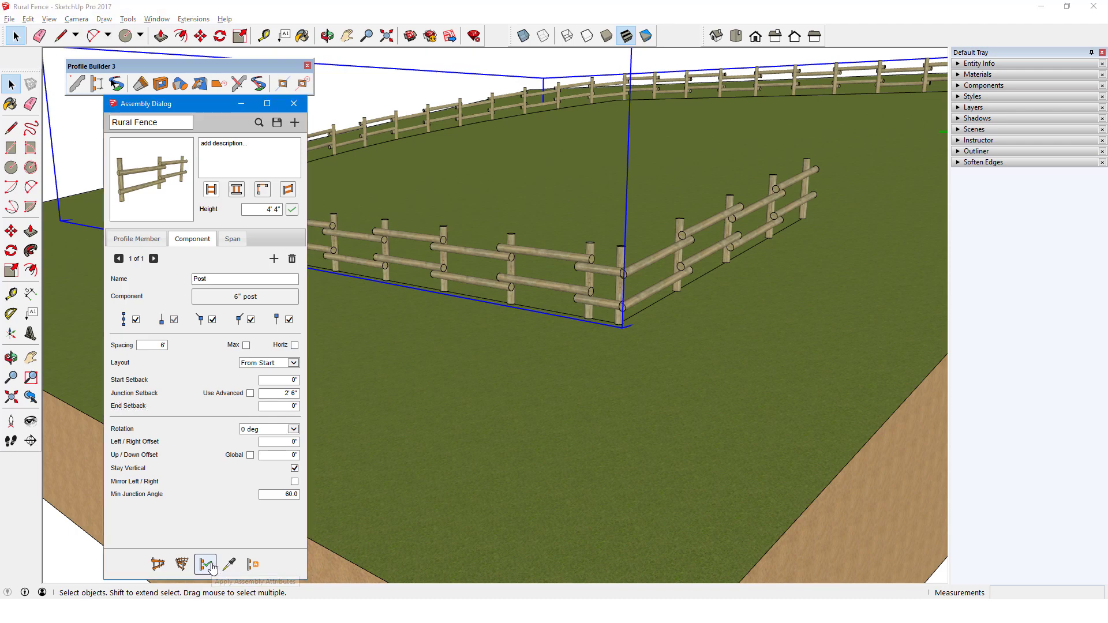
pyautogui.scroll(-3, 473, 377)
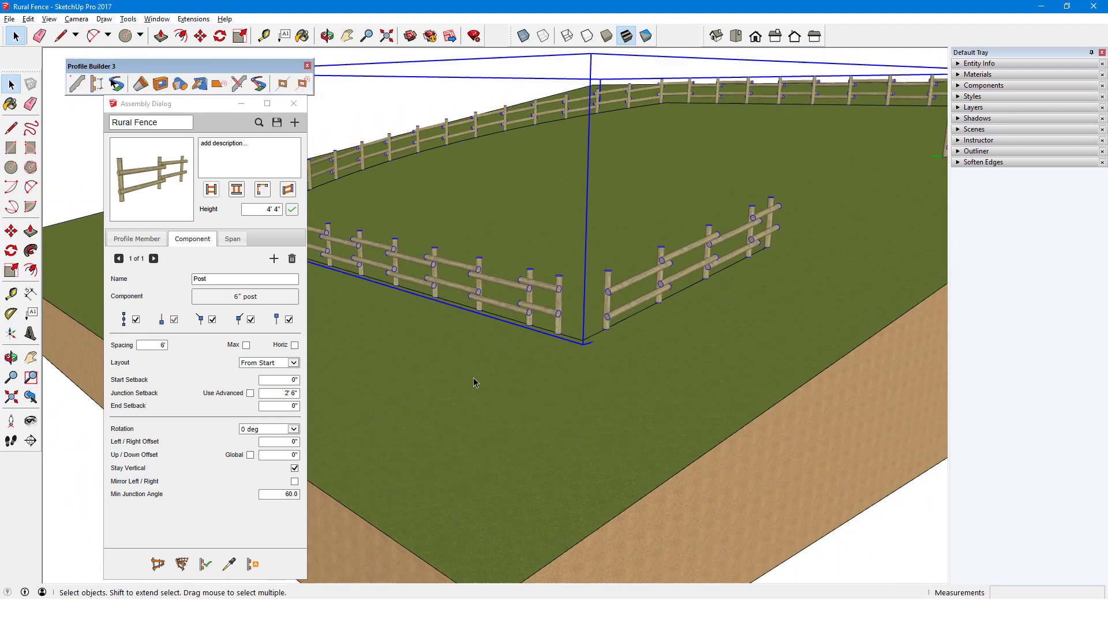
pyautogui.moveTo(474, 377)
pyautogui.mouseDown(button='middle')
pyautogui.moveTo(710, 300)
pyautogui.moveTo(735, 317)
pyautogui.mouseUp(button='middle')
pyautogui.scroll(2, 734, 317)
# Turn on Cross Junctions so the rails cross at the corners
pyautogui.click(232, 239)
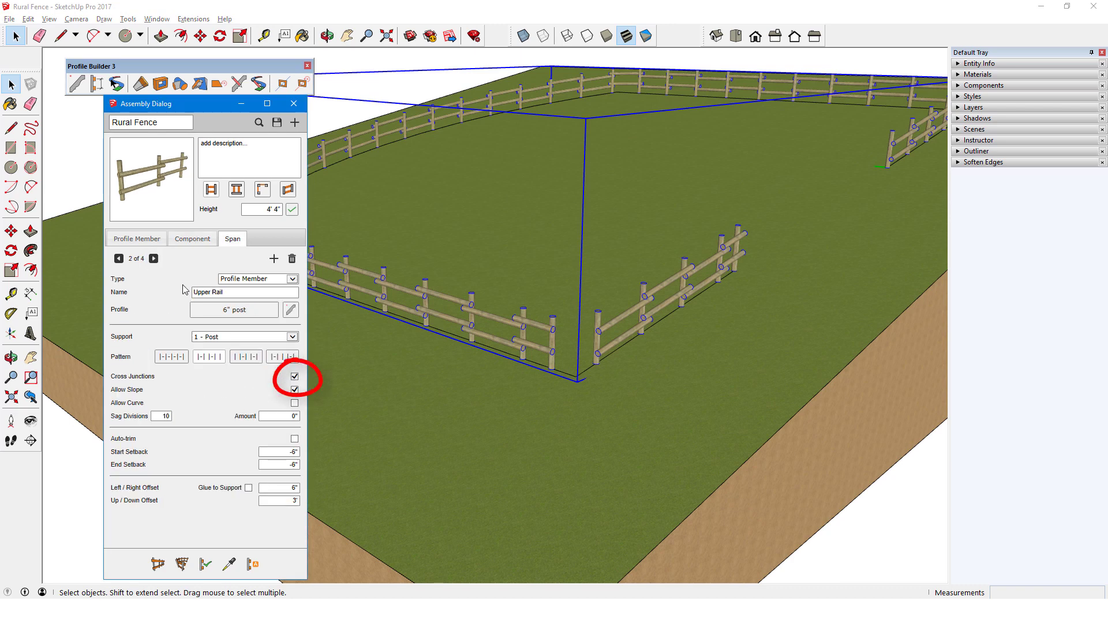
pyautogui.click(295, 376)
pyautogui.click(205, 564)
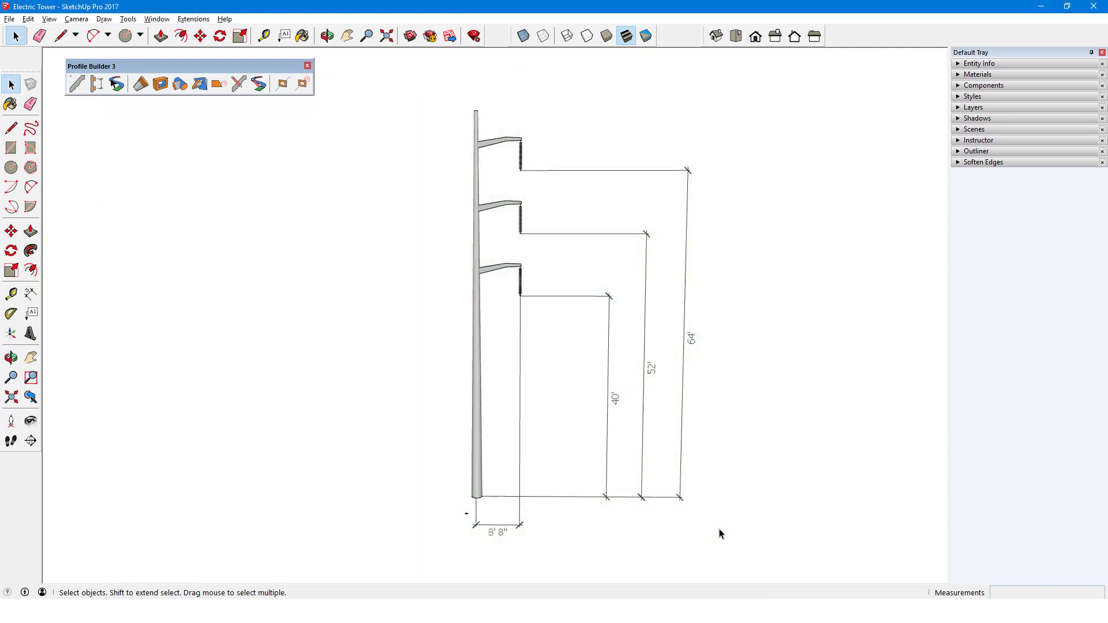
# Orbit around the tower, close the tower component, and zoom in and out on the pole base
pyautogui.doubleClick(474, 452)
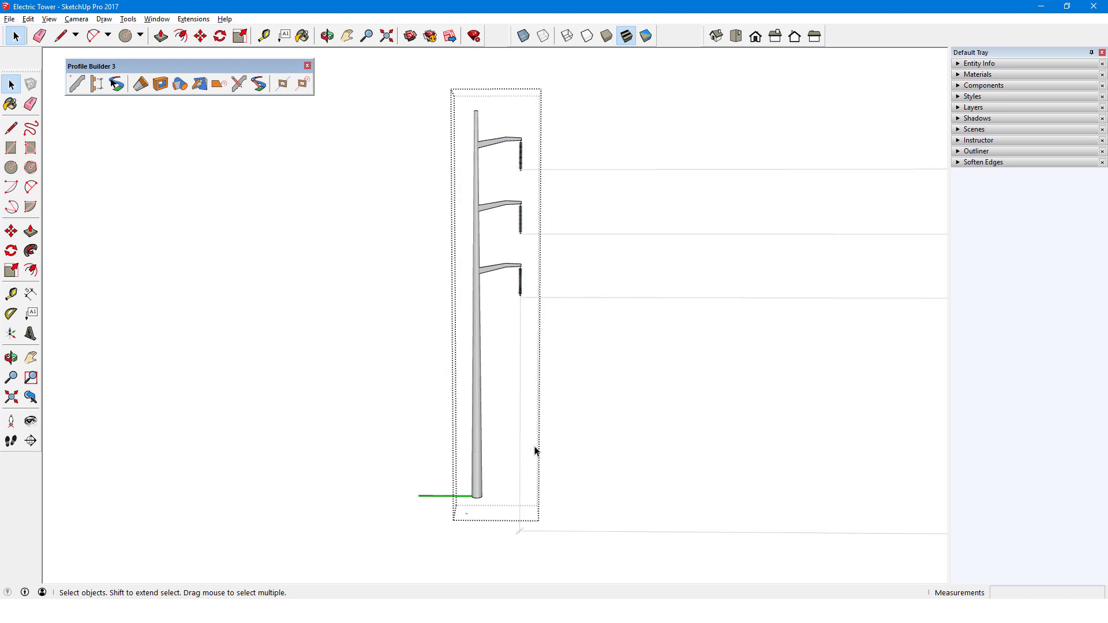
pyautogui.moveTo(534, 451); pyautogui.dragTo(328, 449, button='middle')
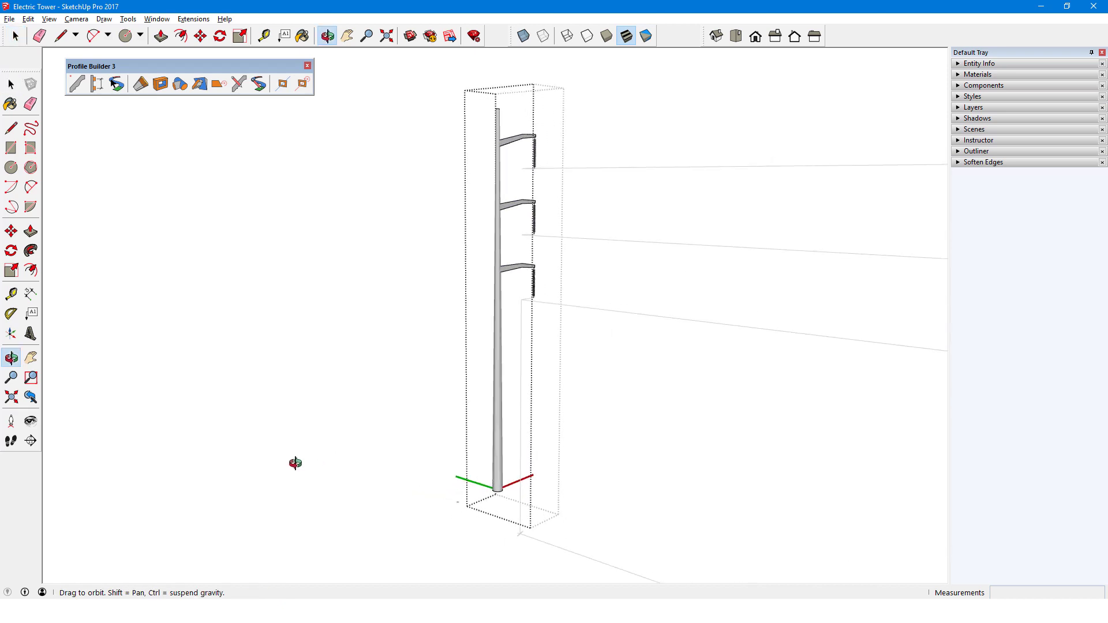
pyautogui.moveTo(295, 463); pyautogui.dragTo(425, 456)
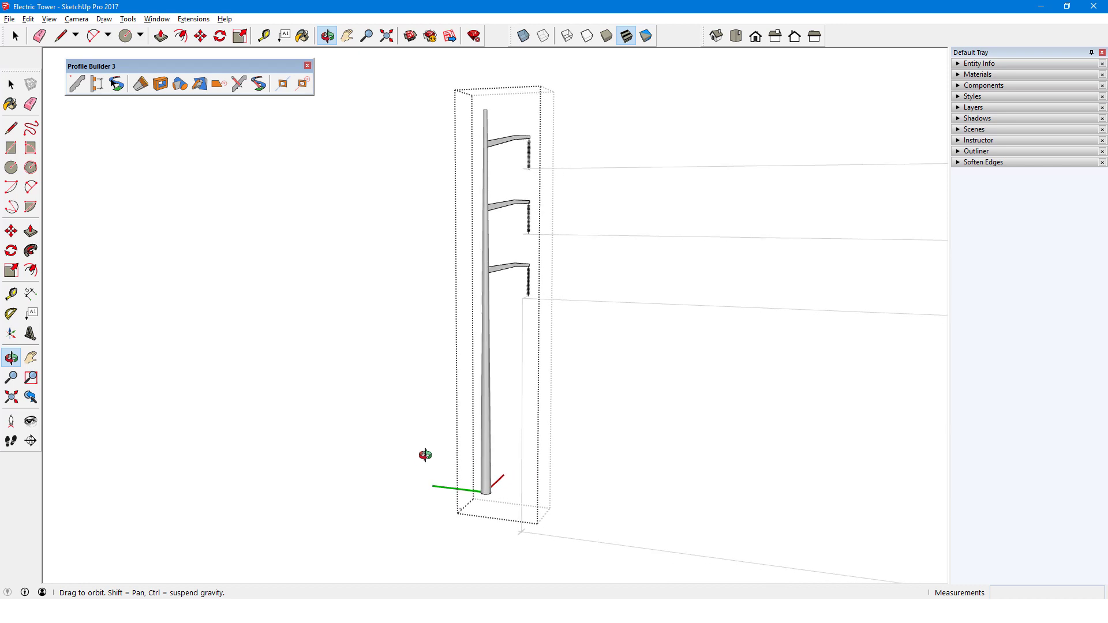
pyautogui.press('space')
pyautogui.rightClick(394, 426)
pyautogui.click(415, 432)
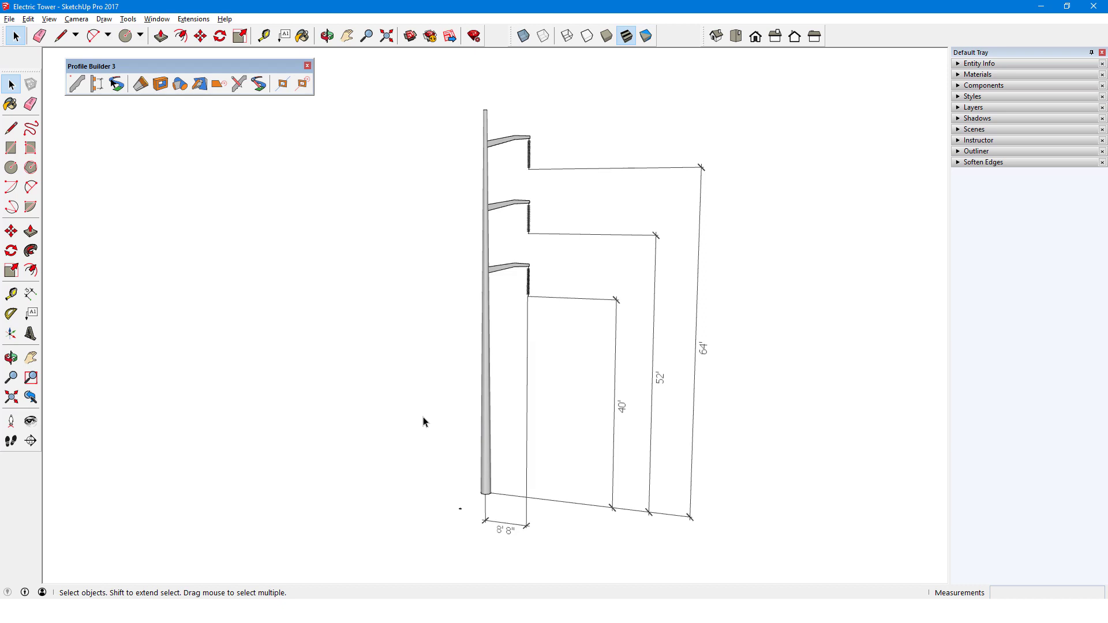
pyautogui.moveTo(491, 416); pyautogui.dragTo(513, 414, button='middle')
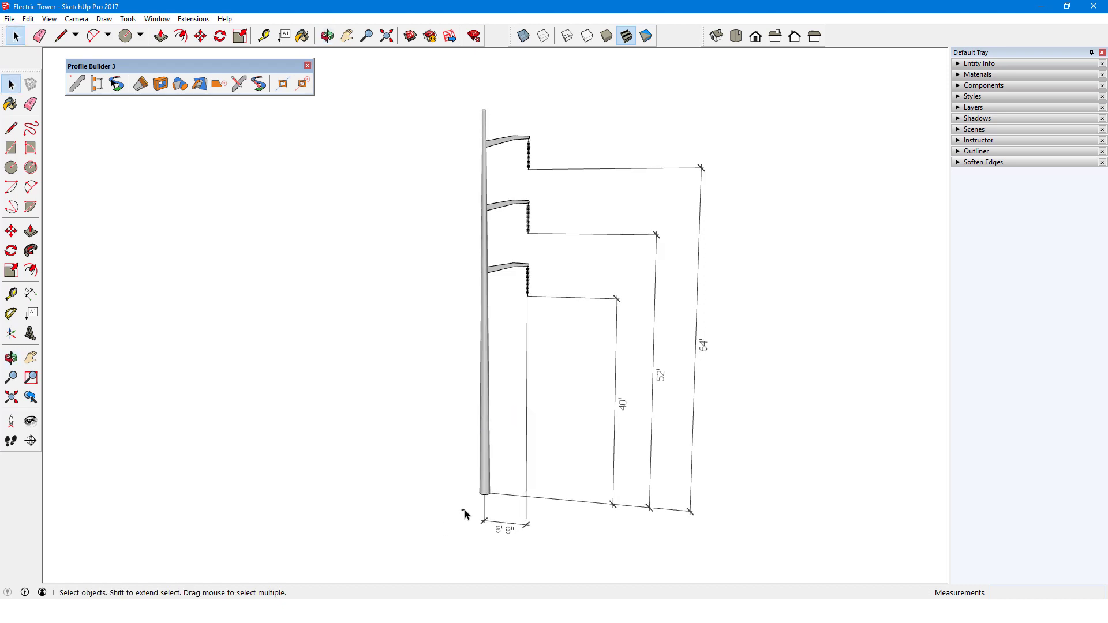
pyautogui.scroll(10, 463, 512)
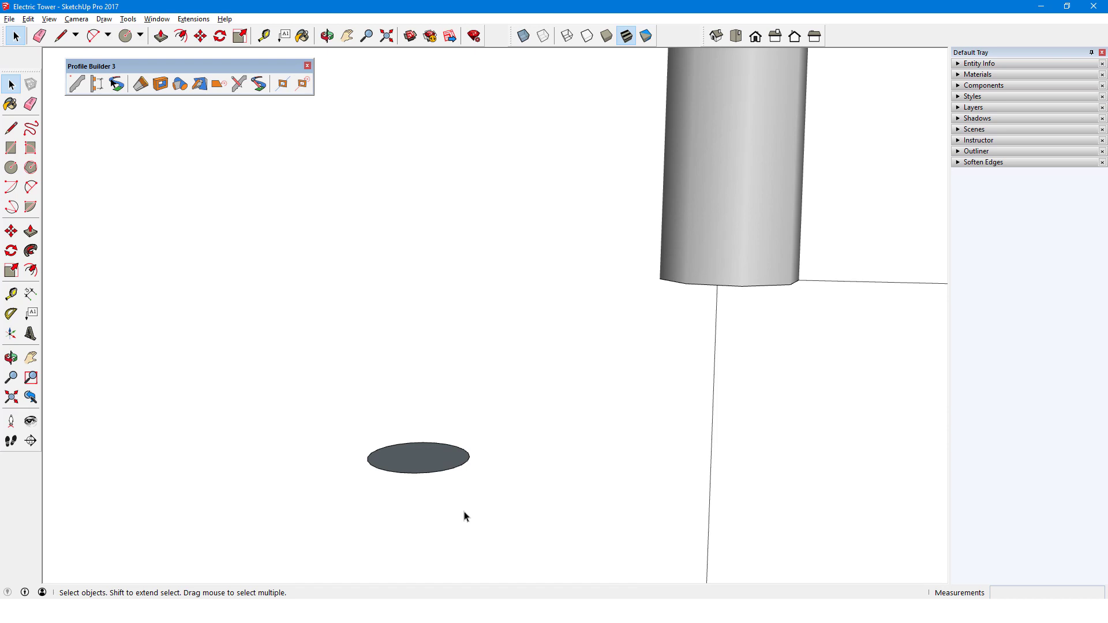
pyautogui.scroll(-10, 466, 517)
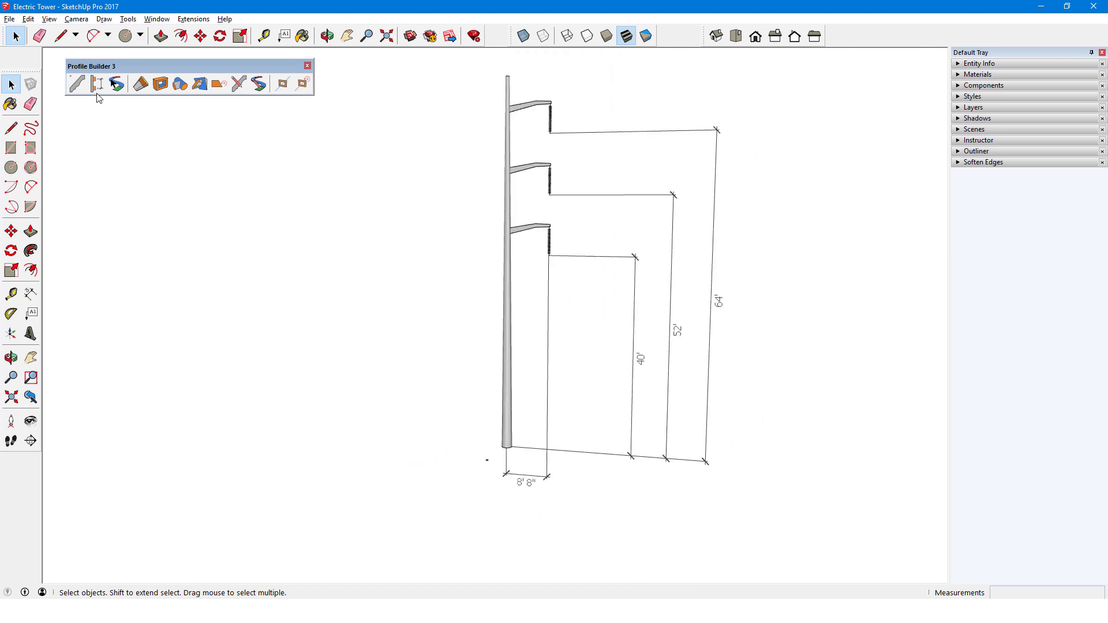
# Create an 'Electrical Towers' assembly with a Tower component picked from the model, spaced 60'
pyautogui.click(97, 86)
pyautogui.write('Electri')
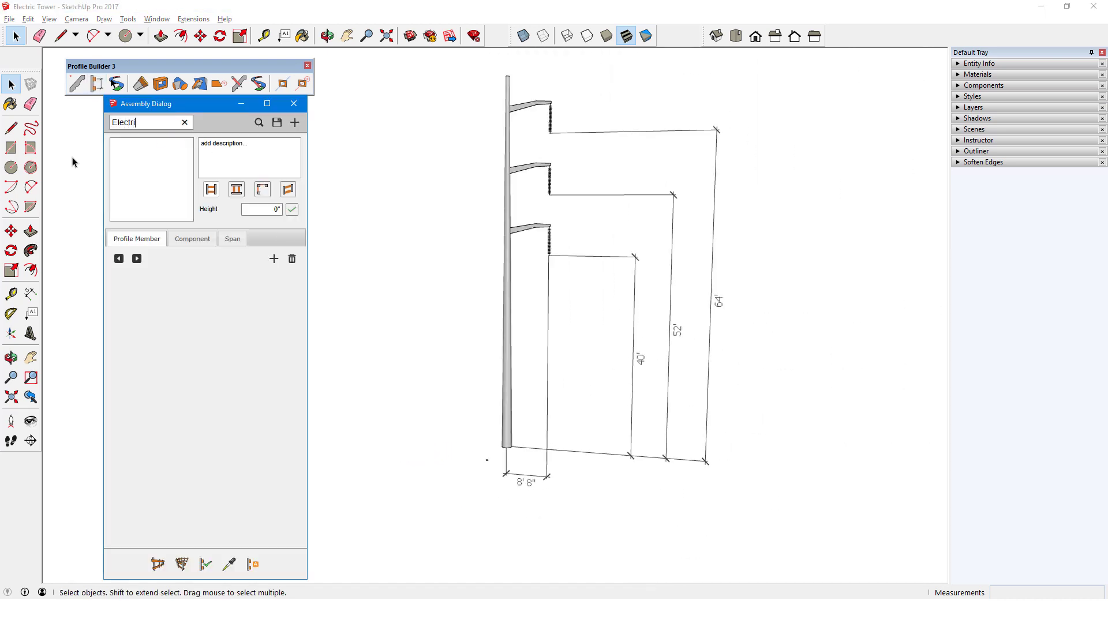
pyautogui.write('cal Towers')
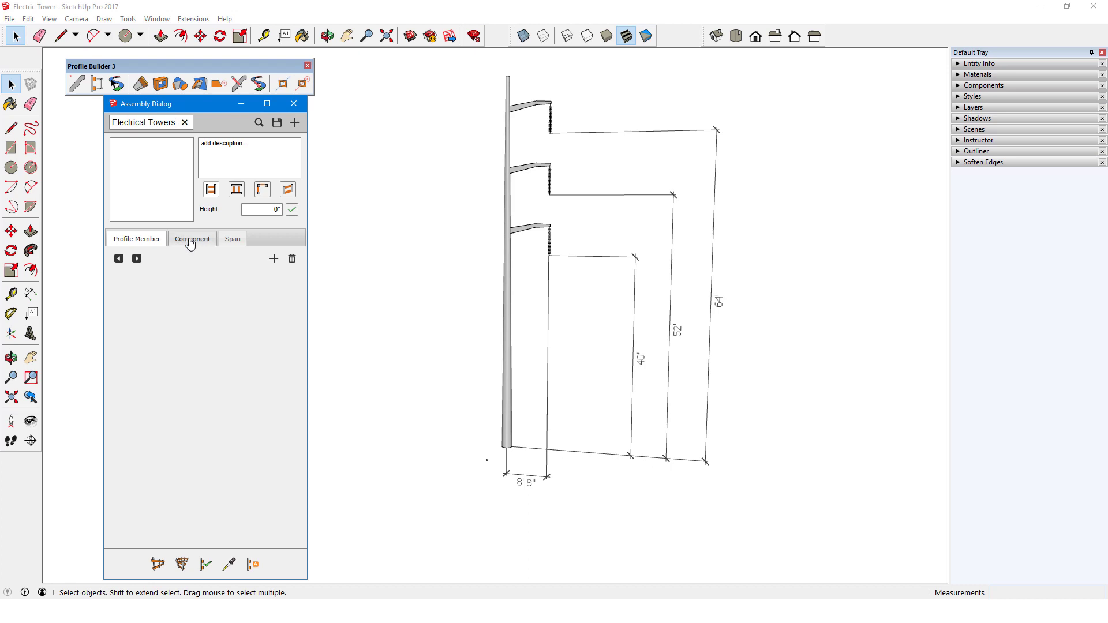
pyautogui.click(193, 239)
pyautogui.click(274, 259)
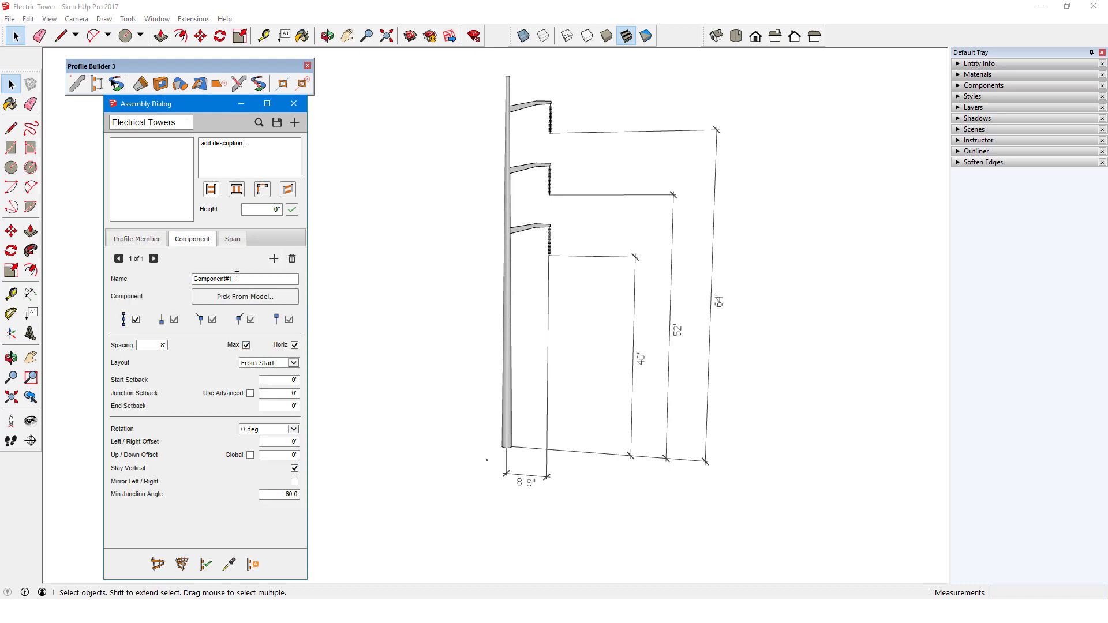
pyautogui.write('Tower')
pyautogui.click(223, 298)
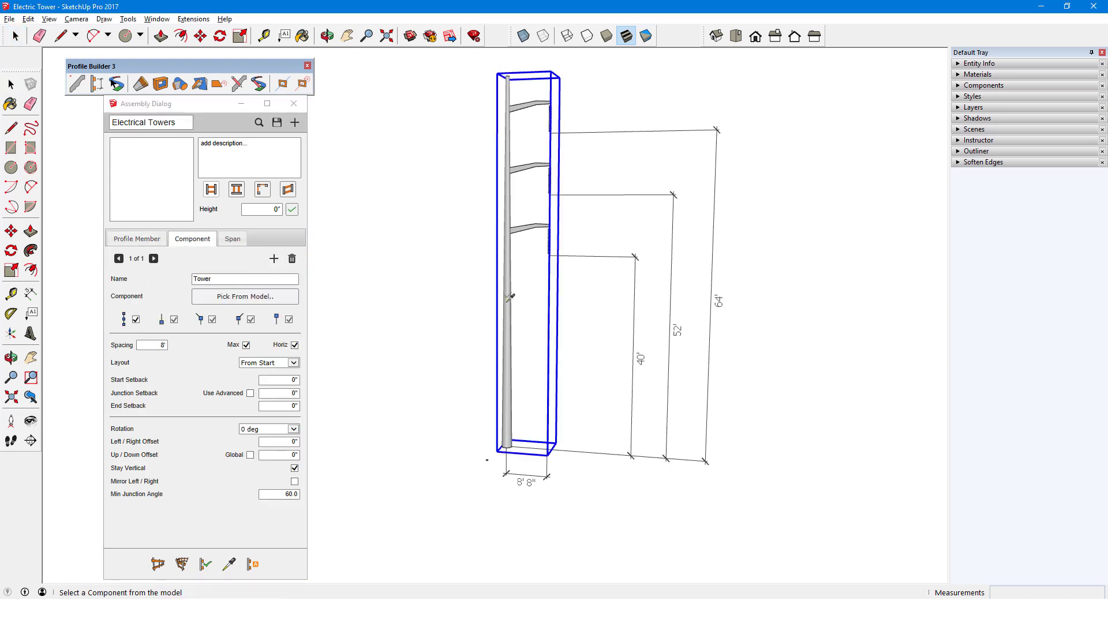
pyautogui.click(508, 296)
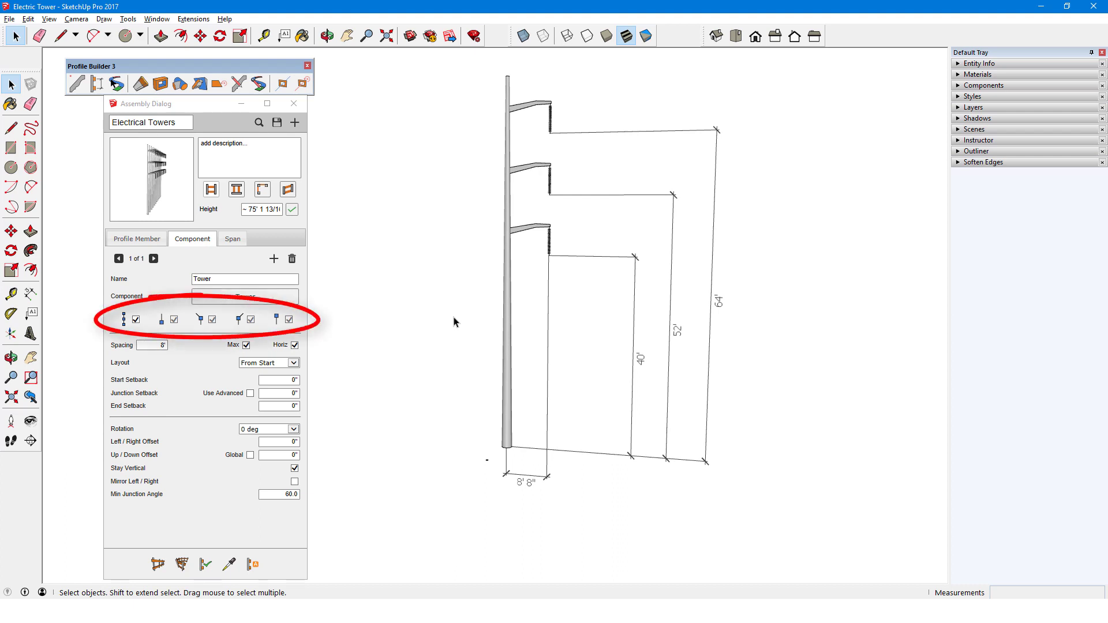
pyautogui.doubleClick(163, 345)
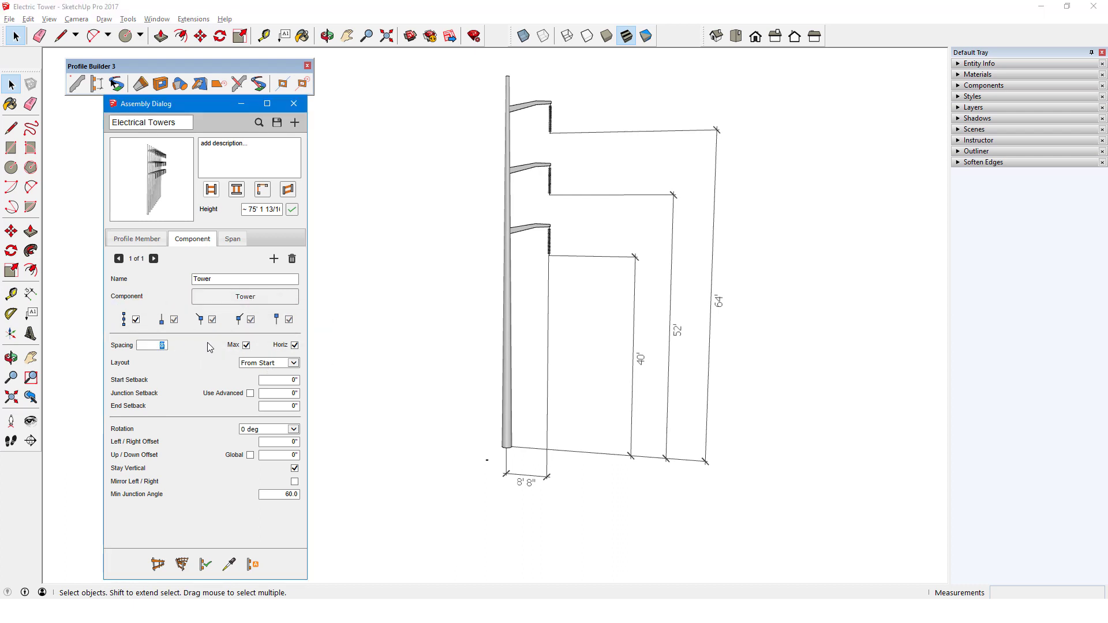
pyautogui.write('60')
# Add a new span named Wire 1 to the assembly
pyautogui.click(233, 240)
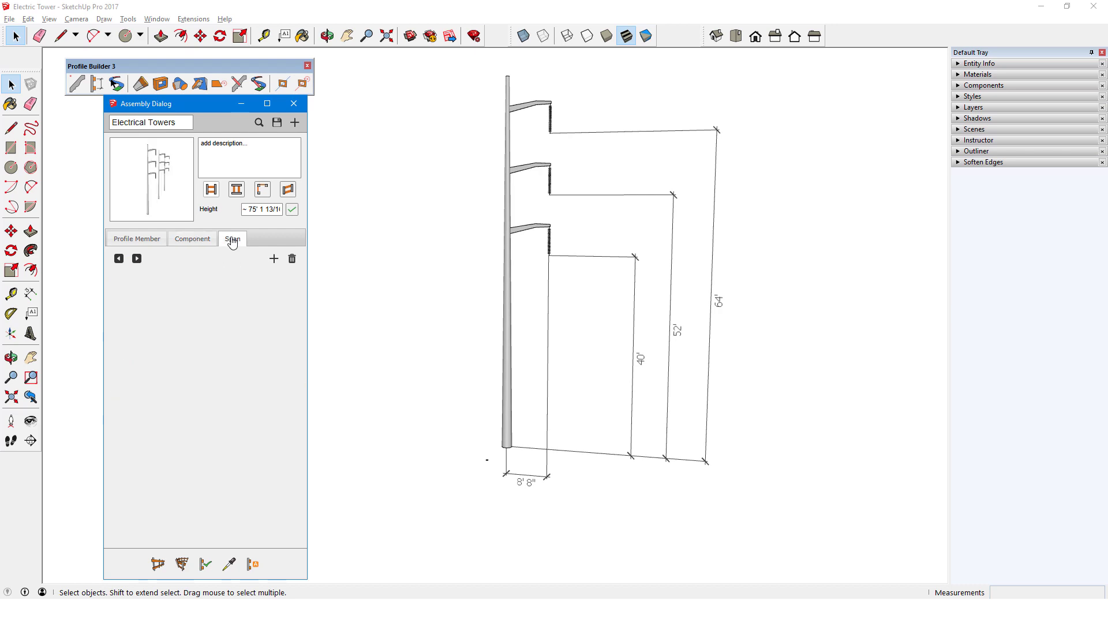
pyautogui.click(274, 260)
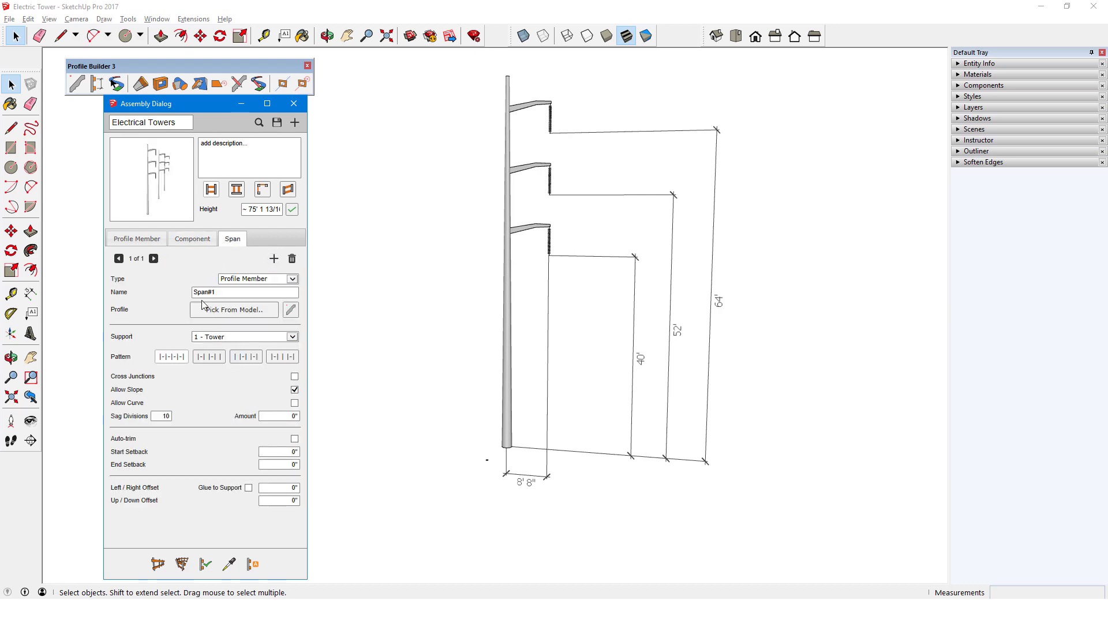
pyautogui.tripleClick(205, 293)
pyautogui.write('Wire 1')
# Create a new RED profile named 'Wire' from the small ellipse face and assign it to Wire 1
pyautogui.click(291, 312)
pyautogui.scroll(8, 486, 465)
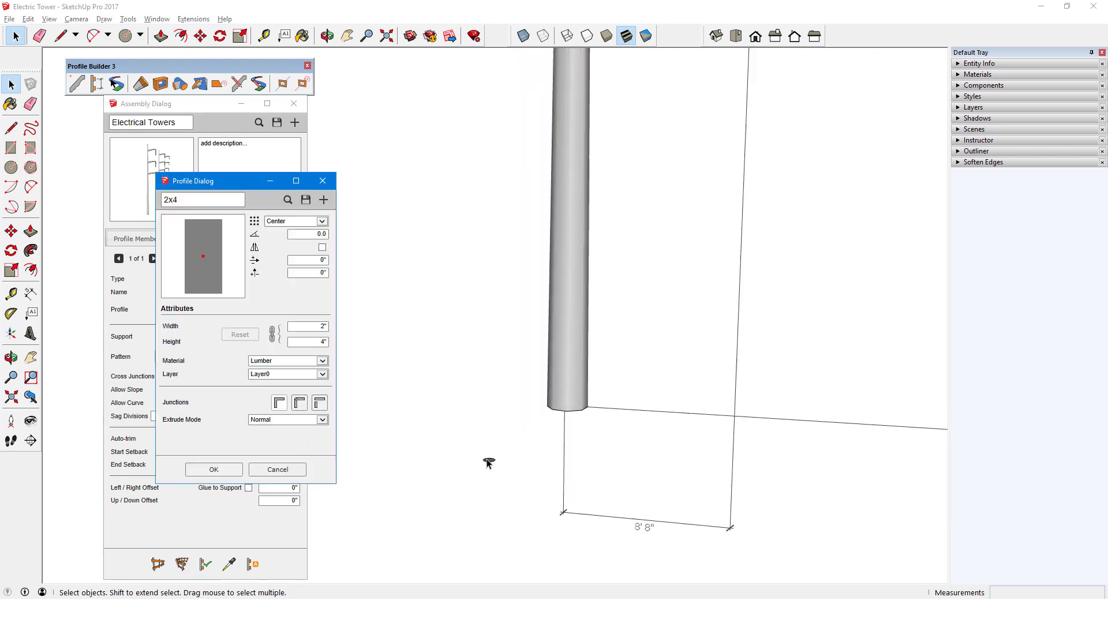
pyautogui.click(504, 445)
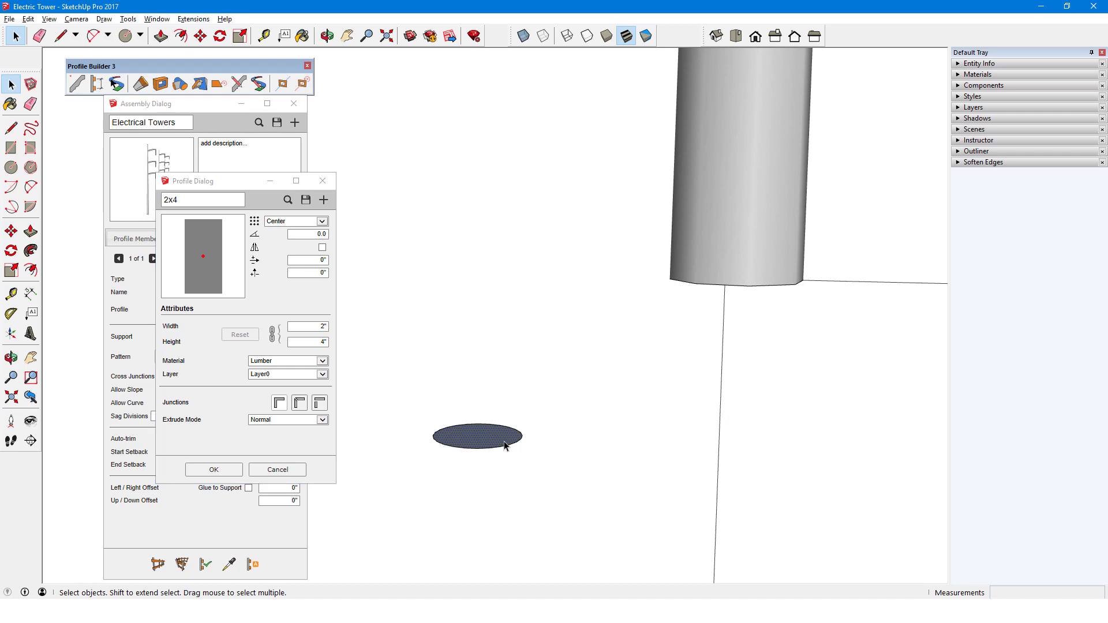
pyautogui.click(324, 199)
pyautogui.write('Wire')
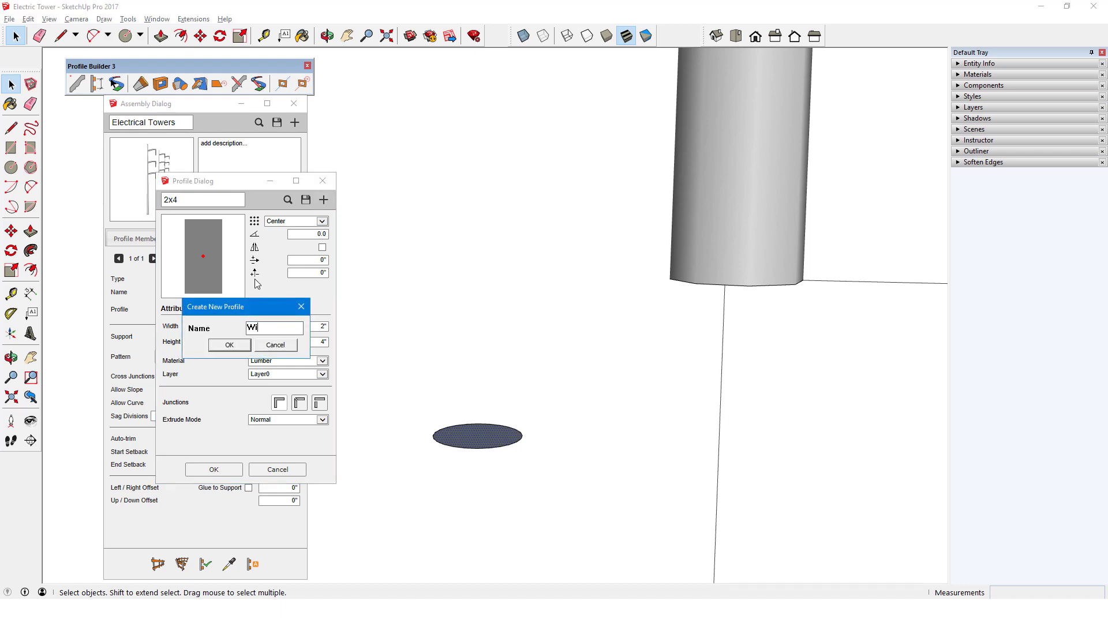
pyautogui.click(230, 345)
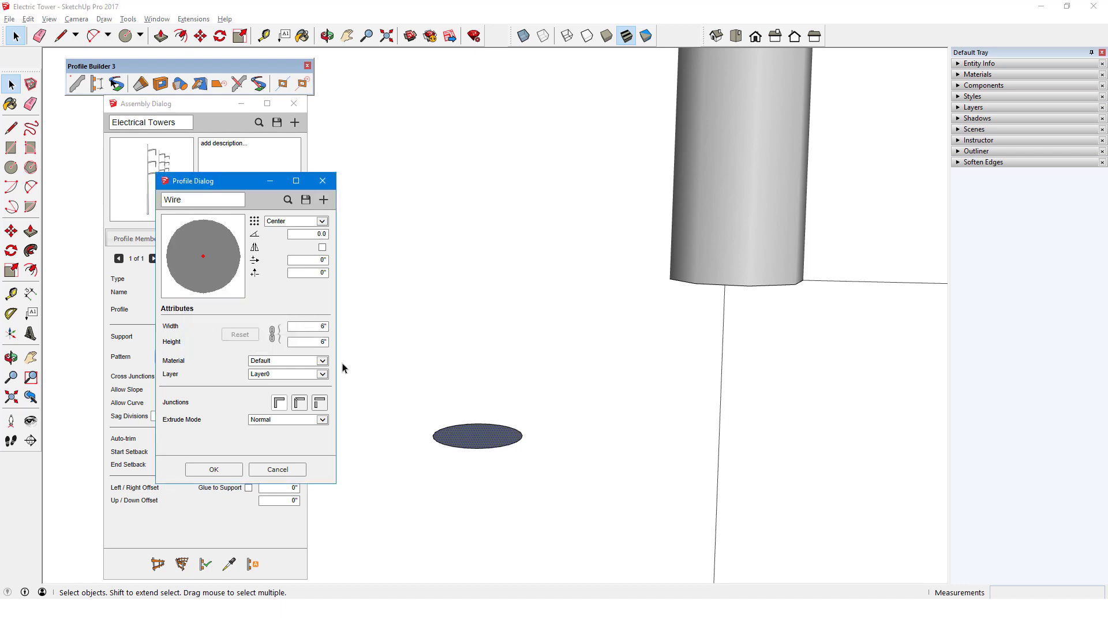
pyautogui.click(322, 361)
pyautogui.click(283, 411)
pyautogui.click(224, 471)
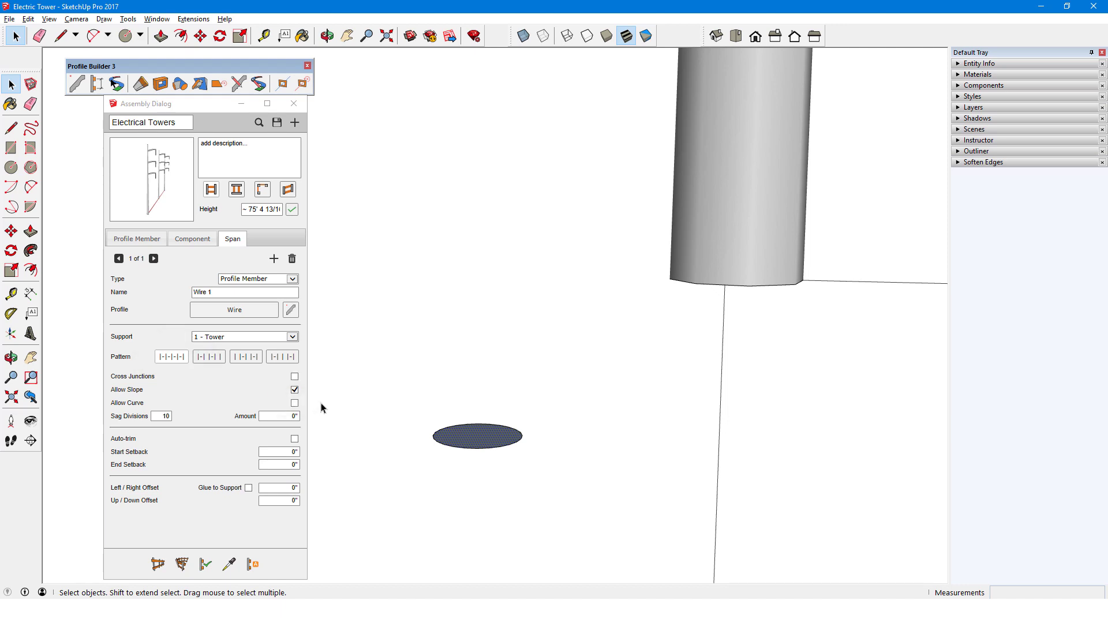
# Set Wire 1's sag to 8' with a -8' 8" left/right offset and 40' up/down offset
pyautogui.click(294, 416)
pyautogui.write('8')
pyautogui.press('Tab')
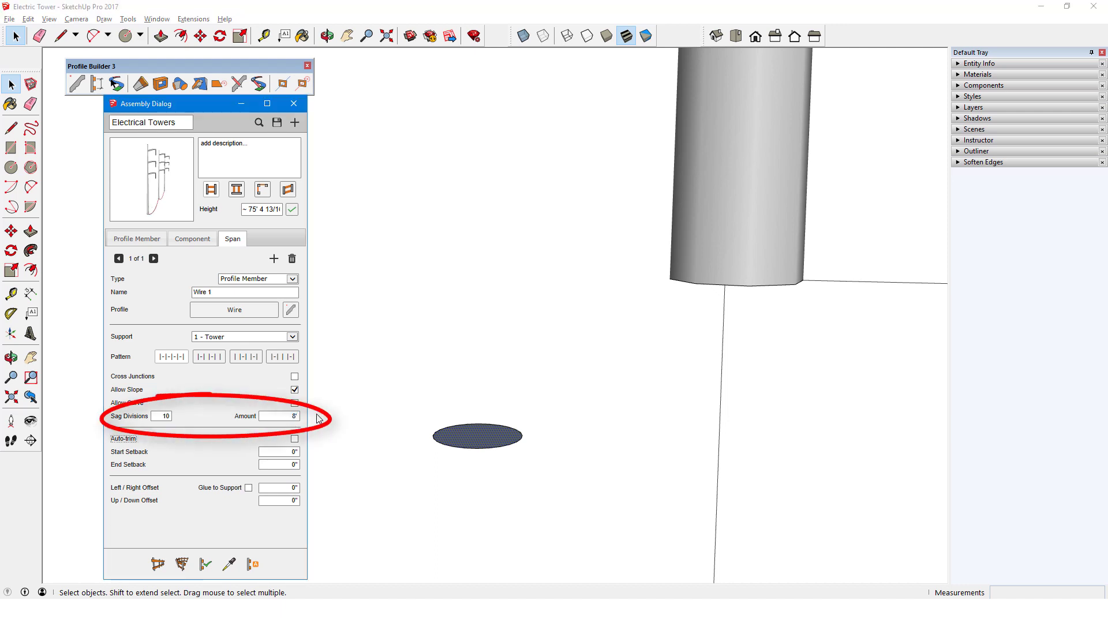
pyautogui.scroll(-8, 635, 309)
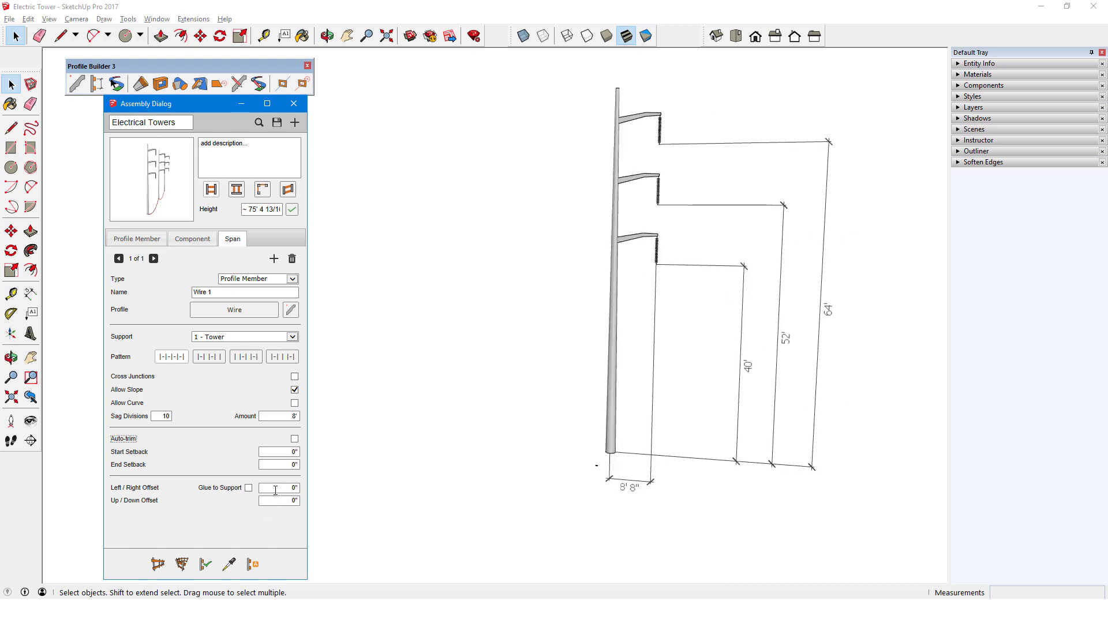
pyautogui.doubleClick(271, 488)
pyautogui.write('8')
pyautogui.press('Return')
pyautogui.press('Tab')
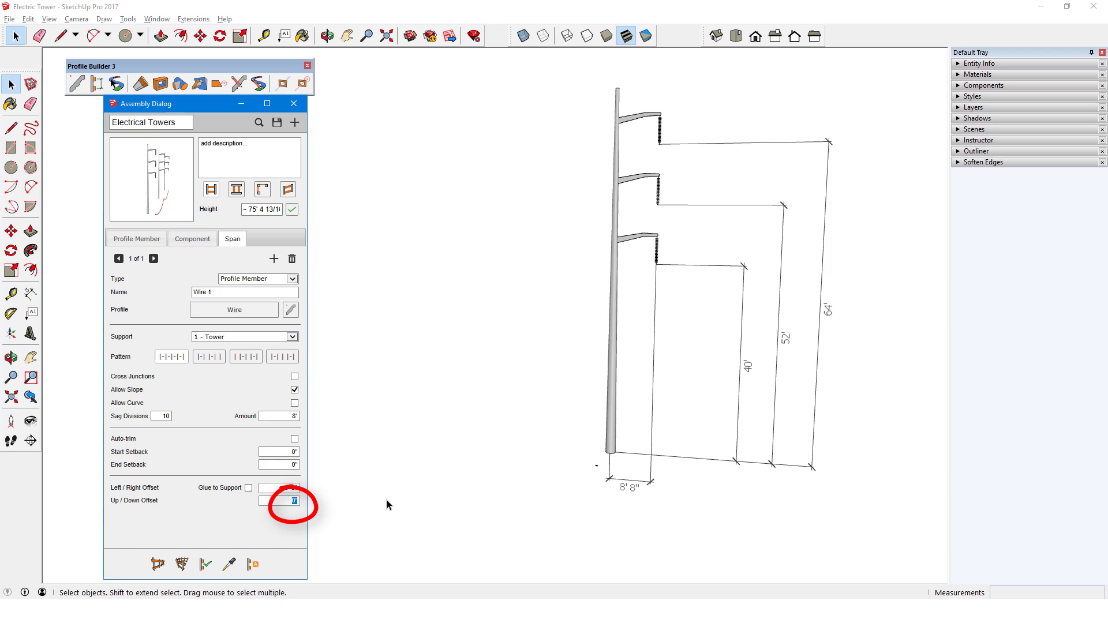
pyautogui.write('40')
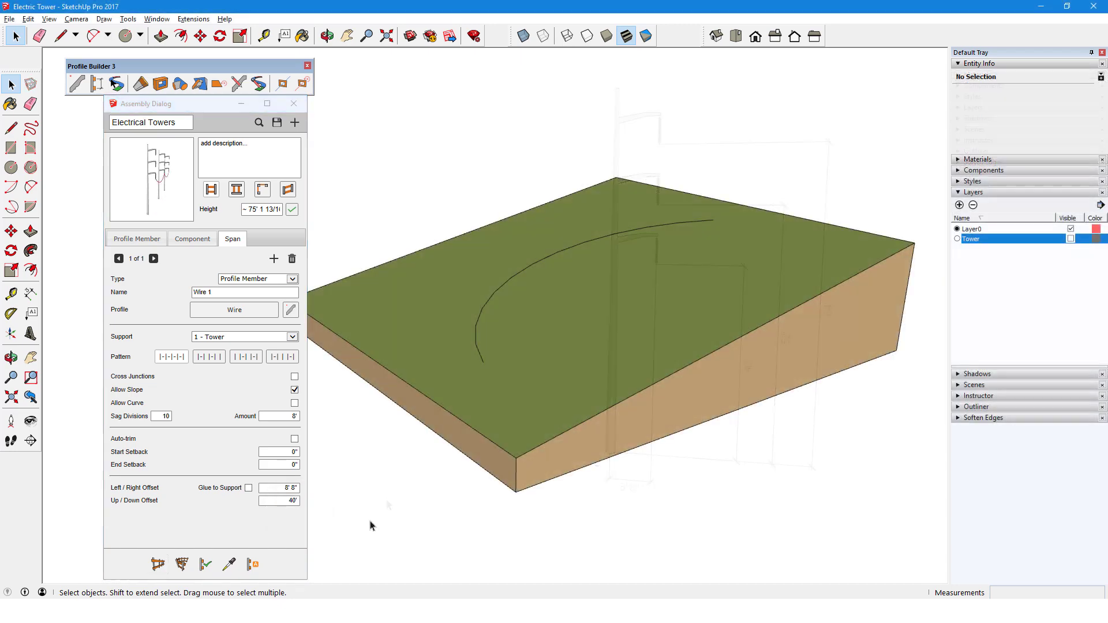
# Build the towers and wire along the arc on the terrain
pyautogui.click(477, 353)
pyautogui.click(203, 564)
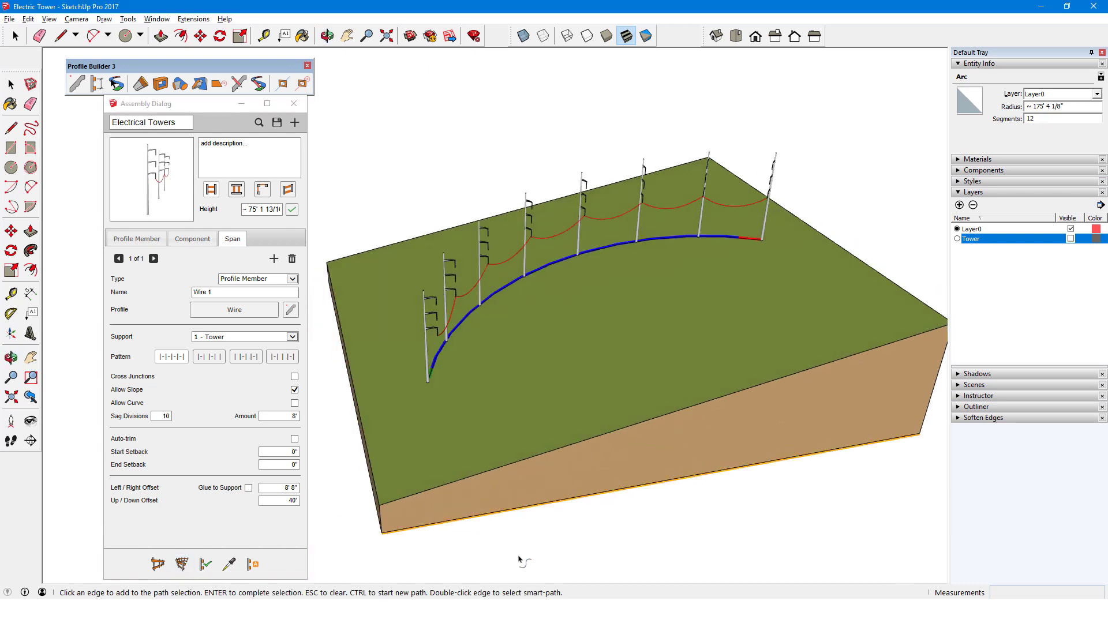
pyautogui.press('space')
pyautogui.click(517, 559)
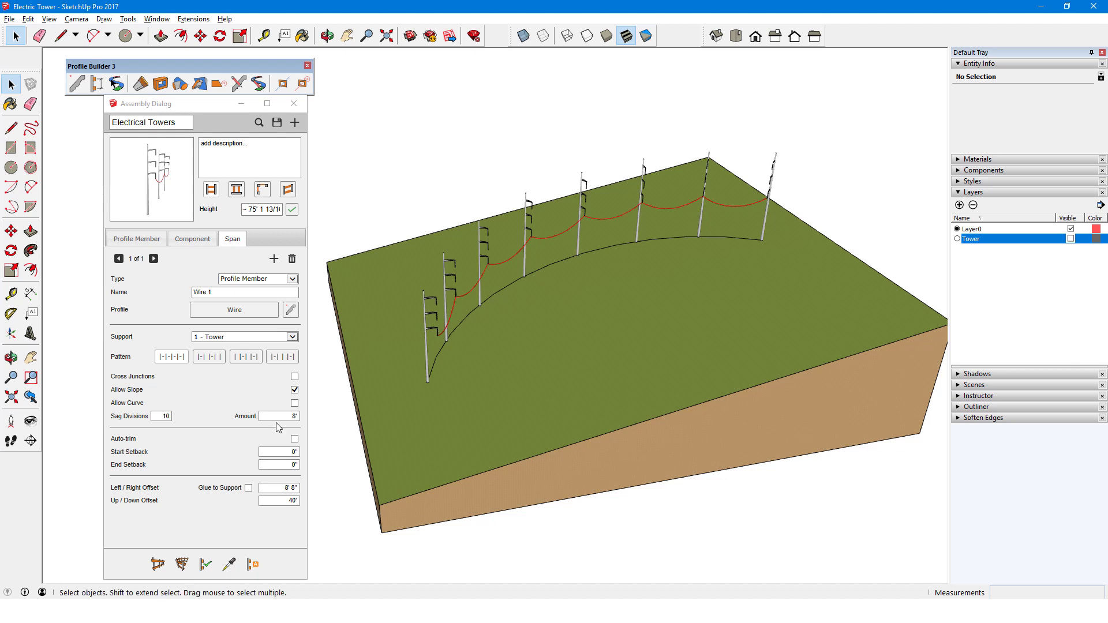
# Rotate the towers 180° and rebuild the Electrical Towers assembly, then tick Glue to Support for Wire 1
pyautogui.click(194, 239)
pyautogui.click(295, 429)
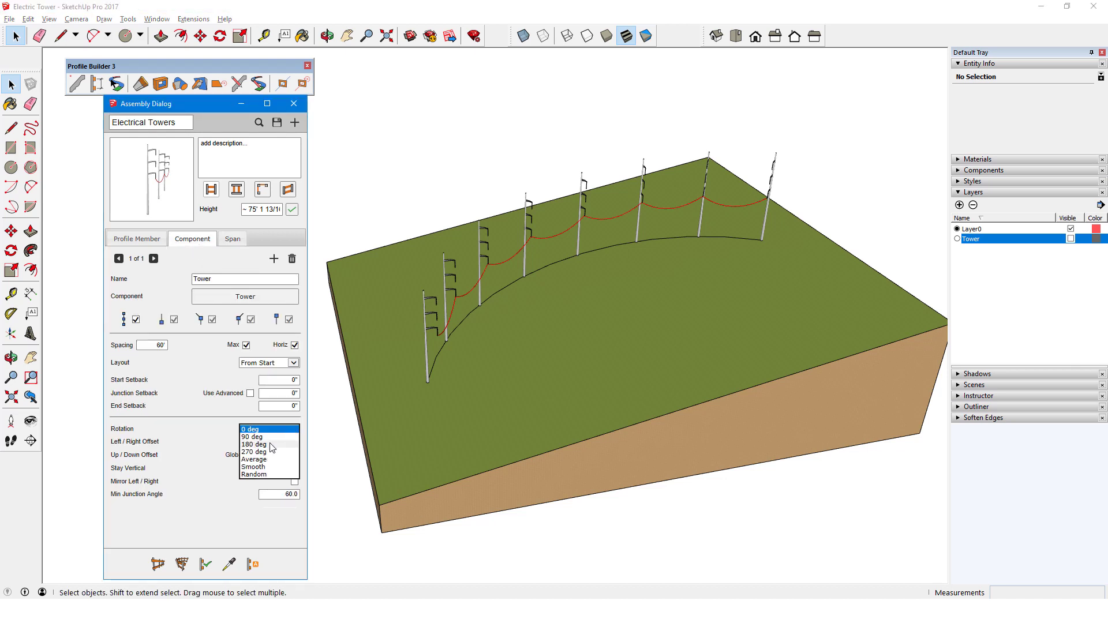
pyautogui.click(257, 449)
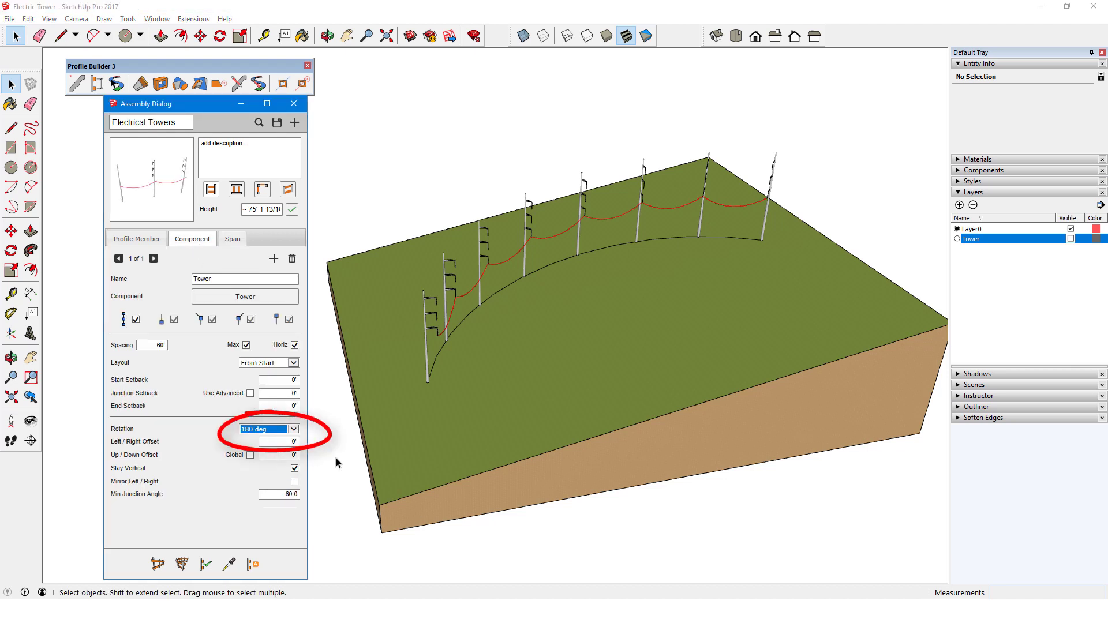
pyautogui.click(430, 304)
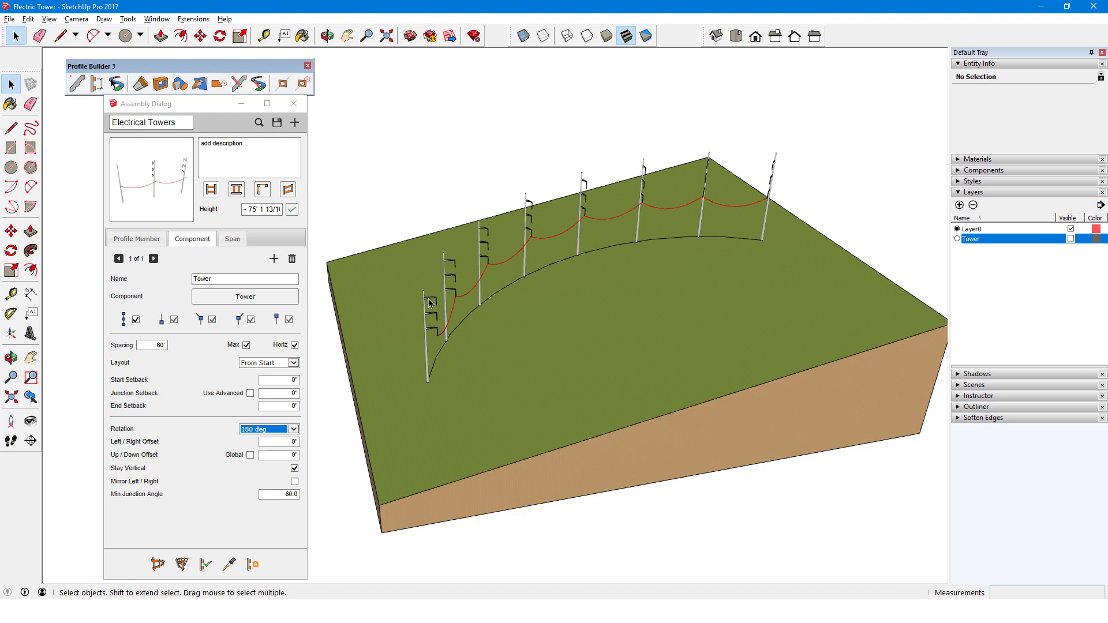
pyautogui.click(209, 563)
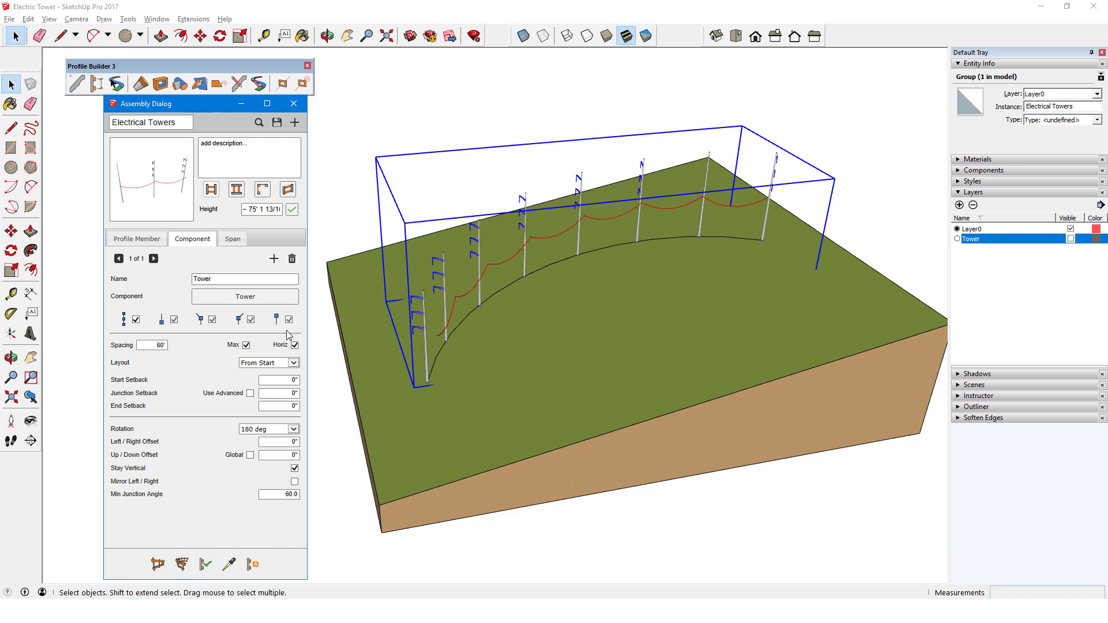
pyautogui.click(228, 241)
pyautogui.click(249, 488)
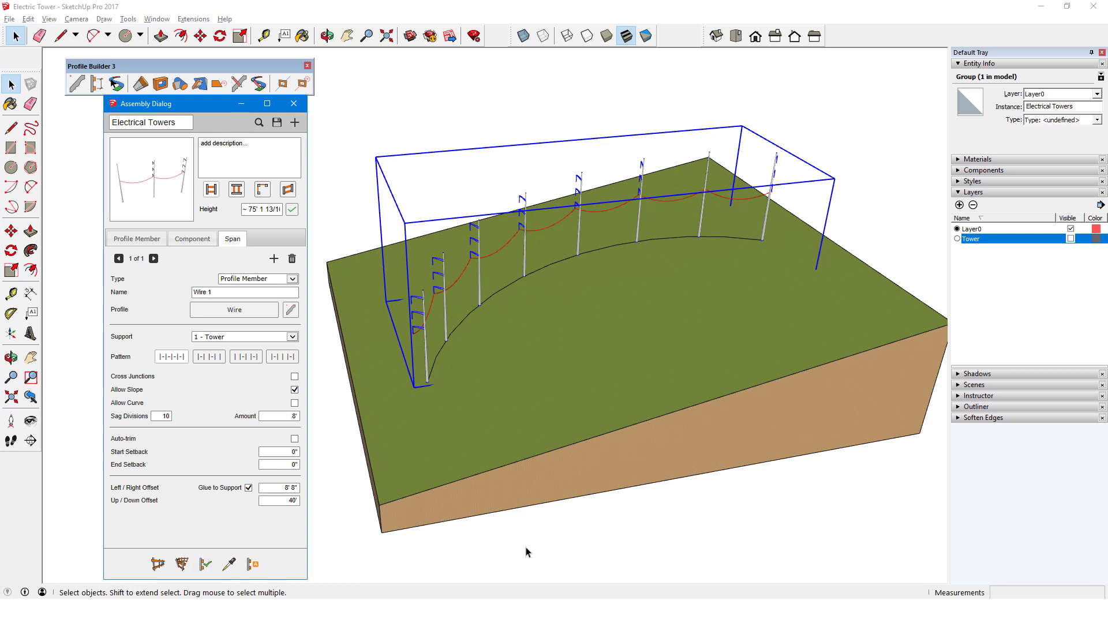
# Add a second span named Wire 2 with a 52' up/down offset
pyautogui.click(274, 260)
pyautogui.tripleClick(204, 293)
pyautogui.write('Wi')
pyautogui.moveTo(263, 500); pyautogui.dragTo(317, 504)
pyautogui.write('52')
pyautogui.press('Return')
# Add a third span, Wire 3, at a 64' up/down offset and rebuild the assembly
pyautogui.click(273, 259)
pyautogui.tripleClick(238, 293)
pyautogui.write('Wire 3')
pyautogui.moveTo(263, 501); pyautogui.dragTo(331, 498)
pyautogui.write('64')
pyautogui.press('Return')
pyautogui.click(205, 565)
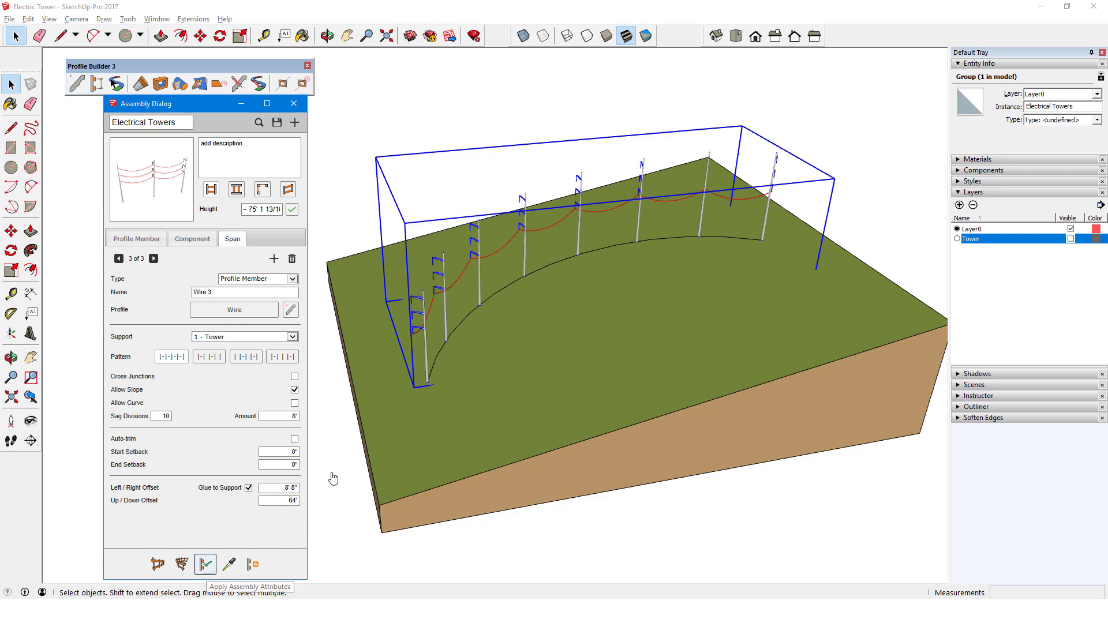
pyautogui.moveTo(422, 348); pyautogui.dragTo(920, 398, button='middle')
pyautogui.click(794, 396)
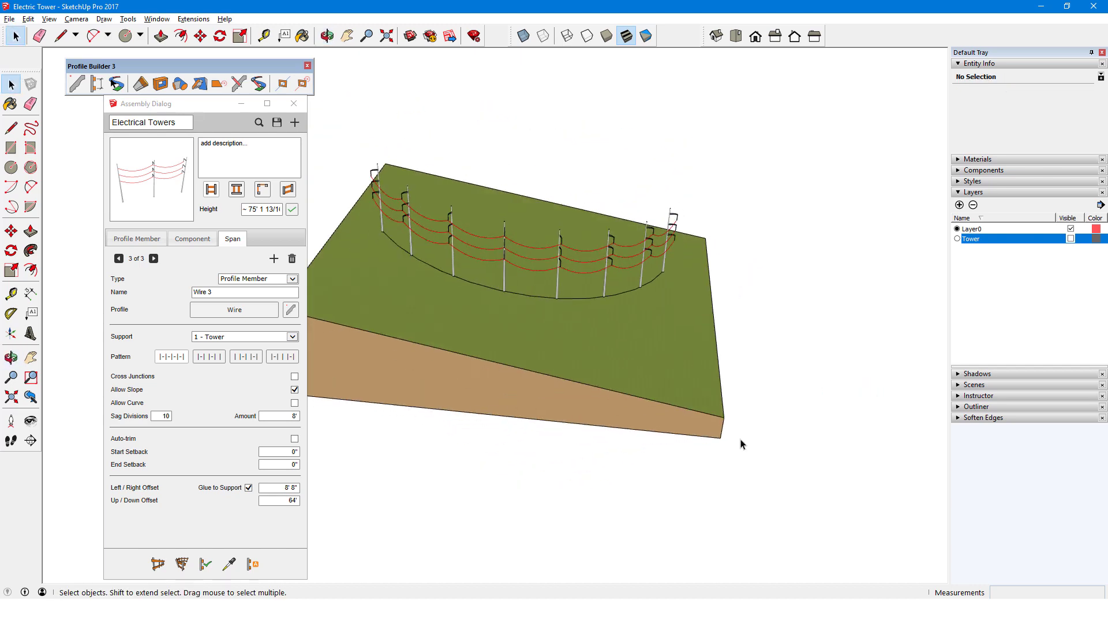